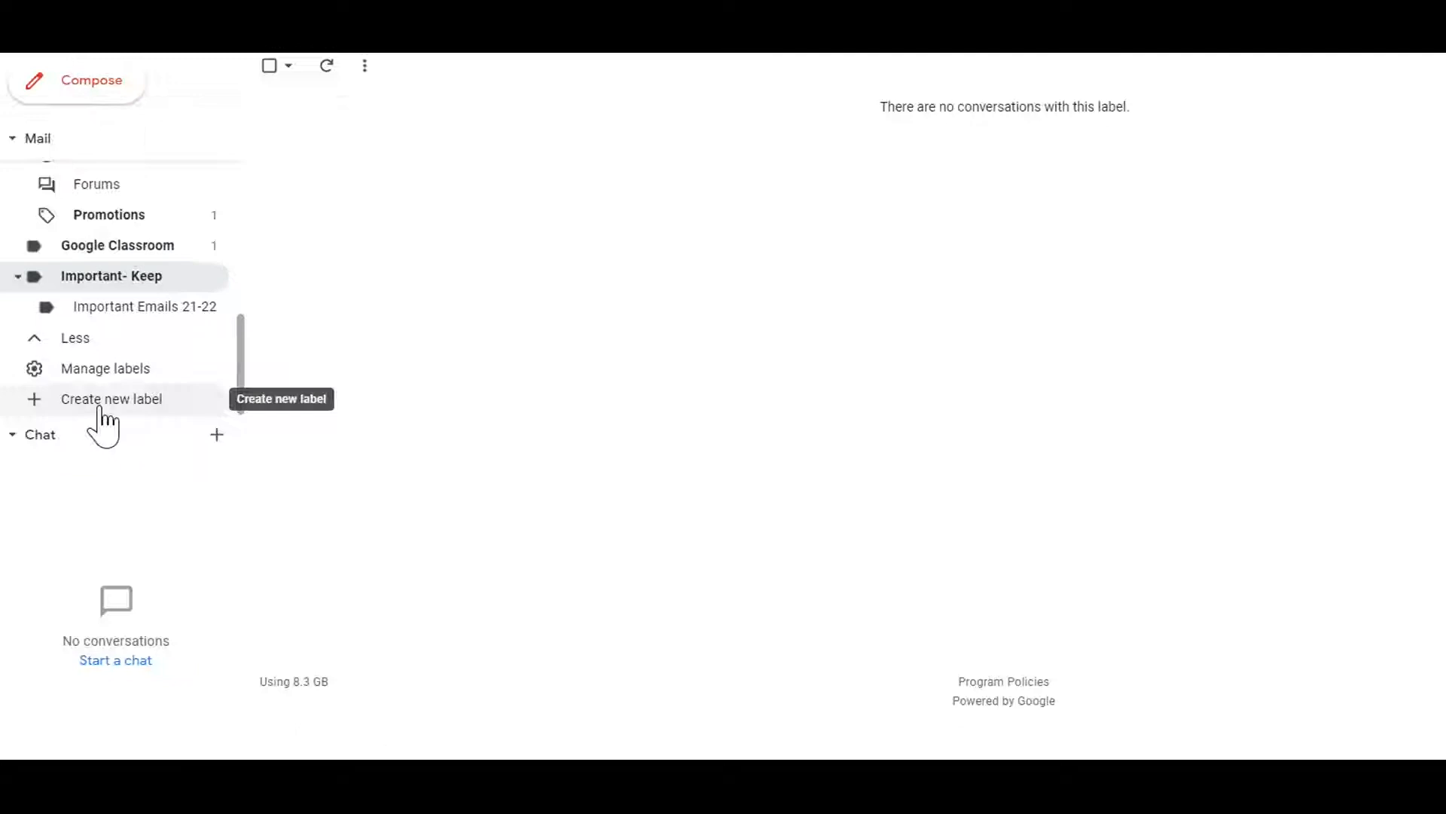
- Create a new label named "New Label (Folder)" without nesting it under another label
left_click(100, 406)
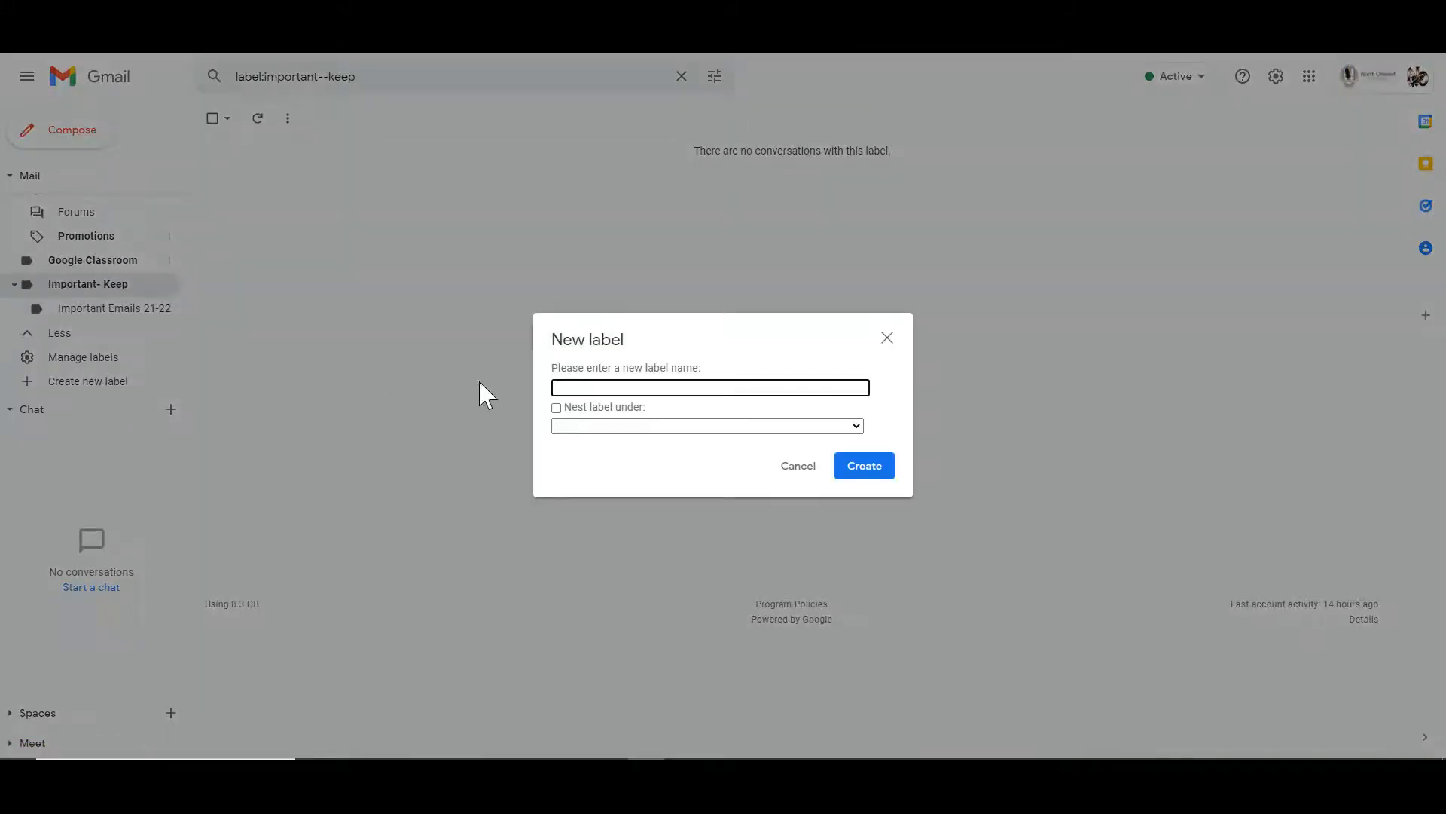
left_click(589, 389)
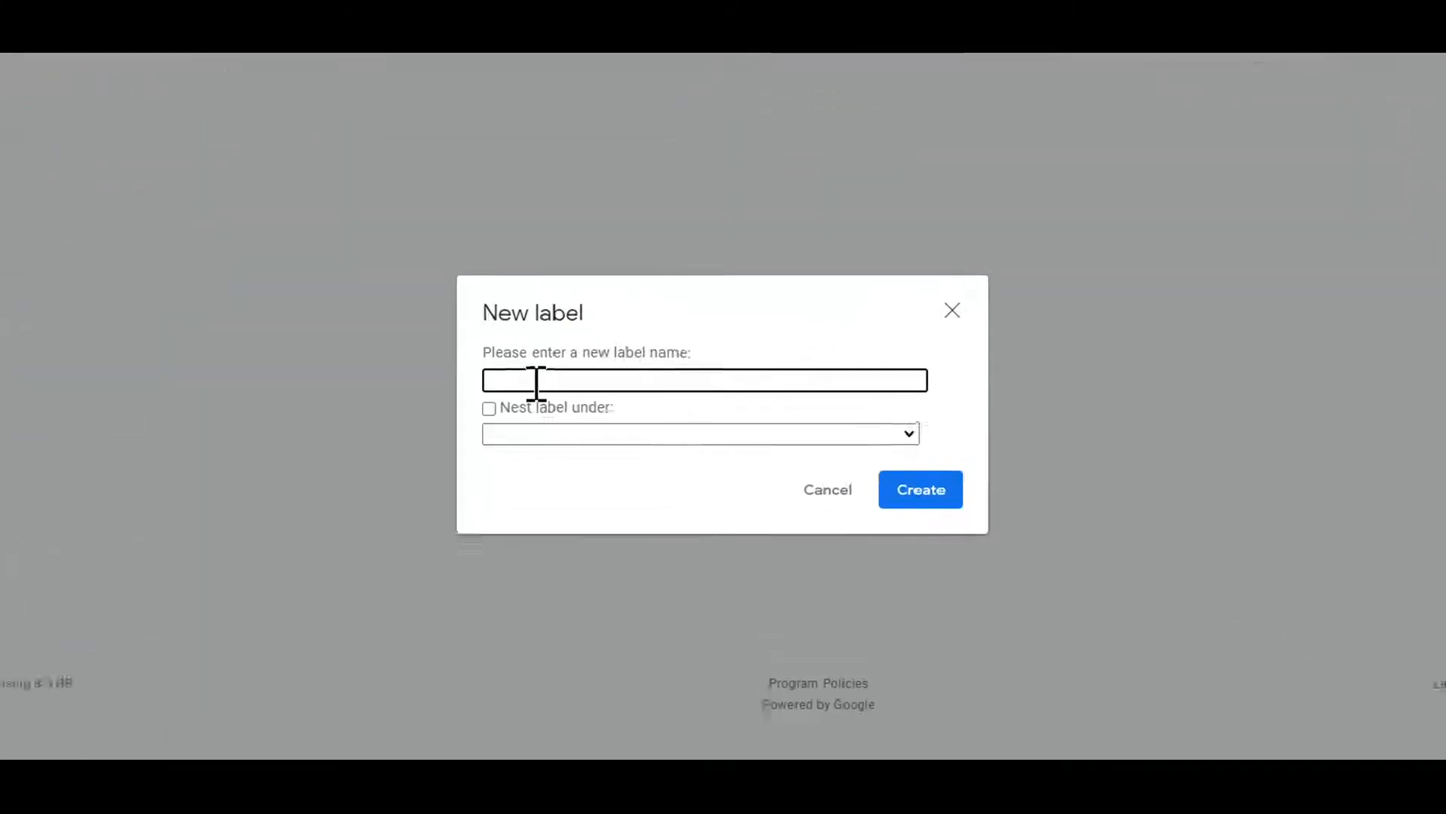
type("New Label (Folder")
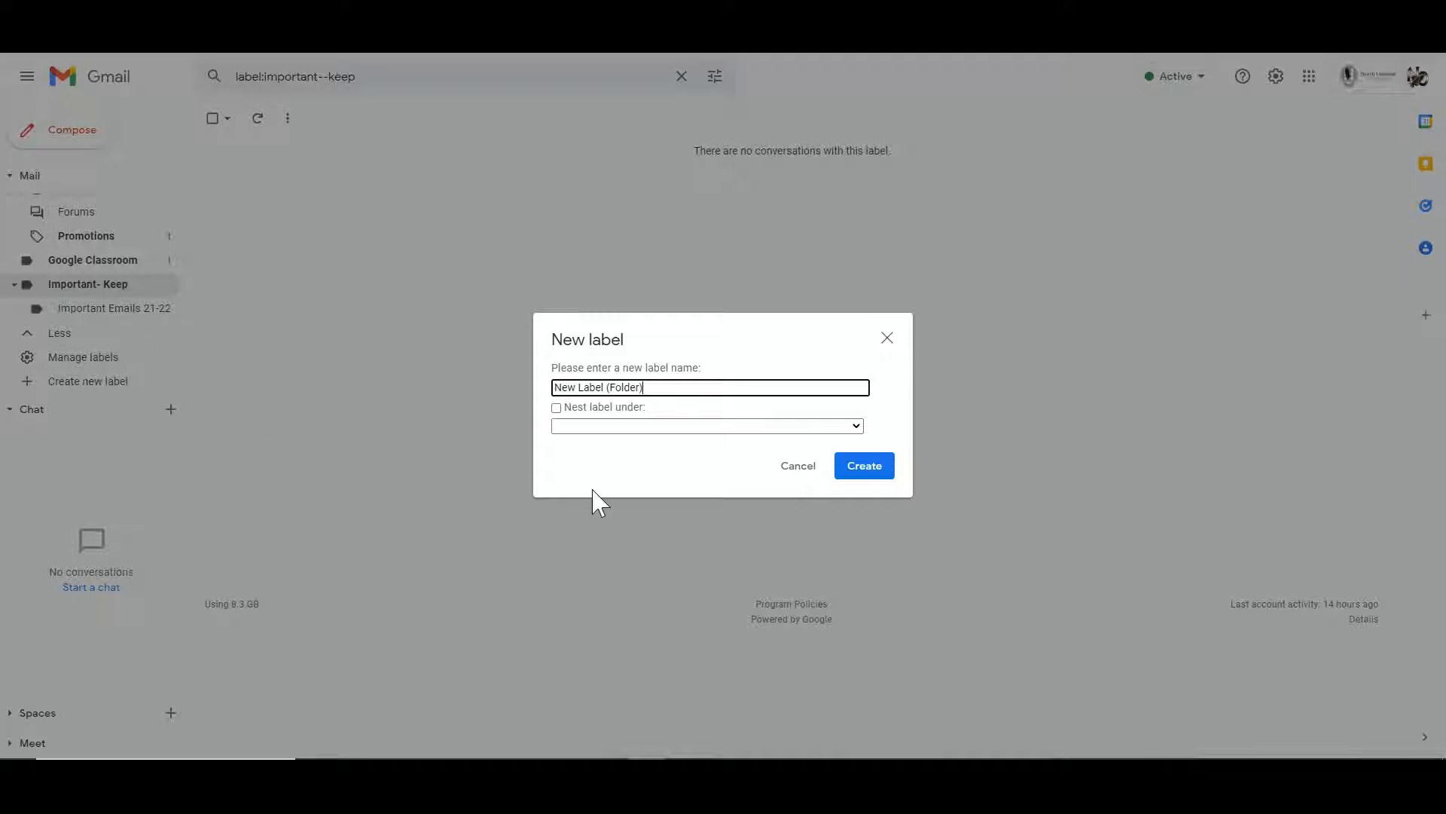
left_click(860, 475)
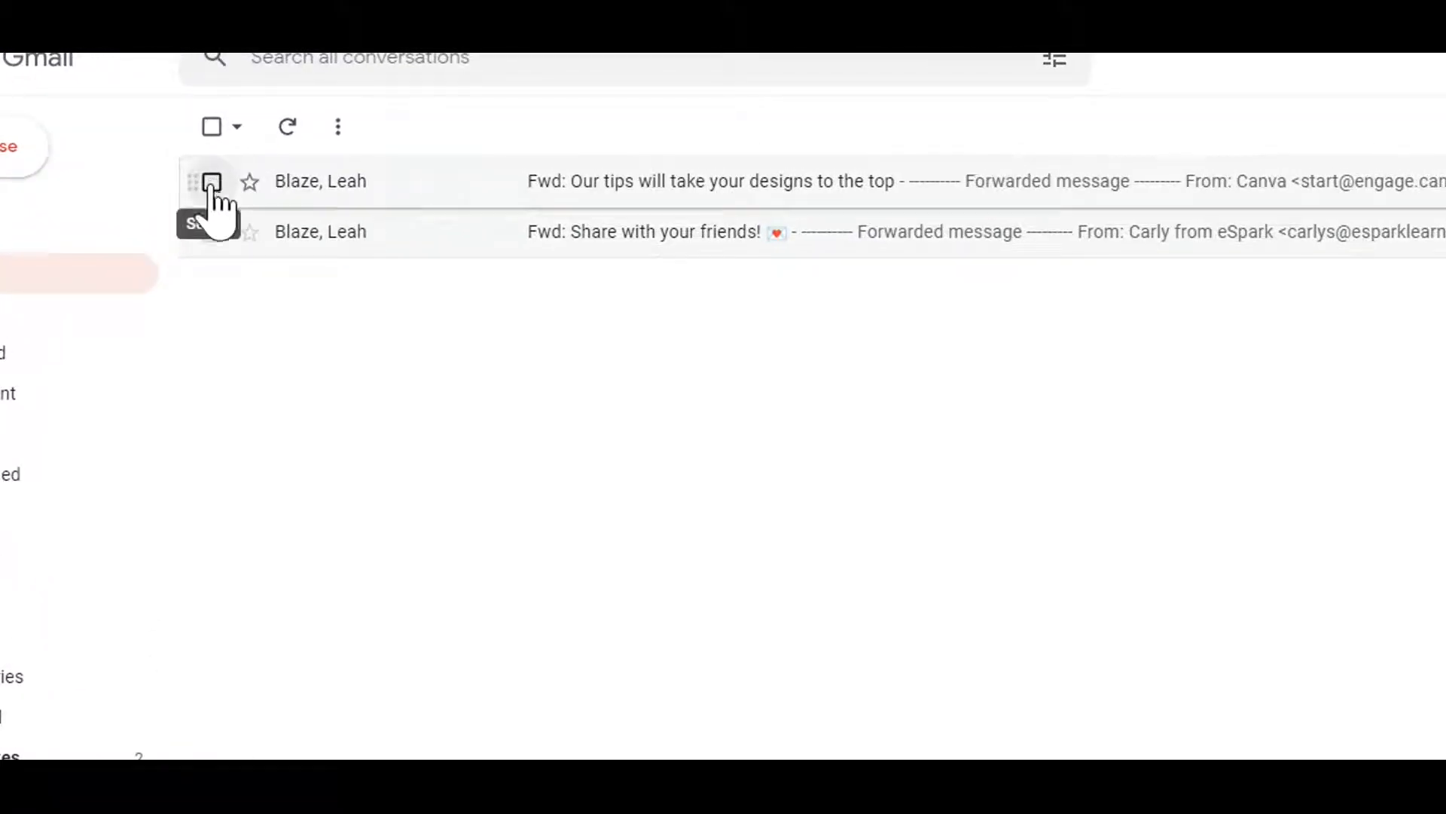
- Select both emails in the inbox and apply the label "New Label (Folder)" to them
left_click(212, 182)
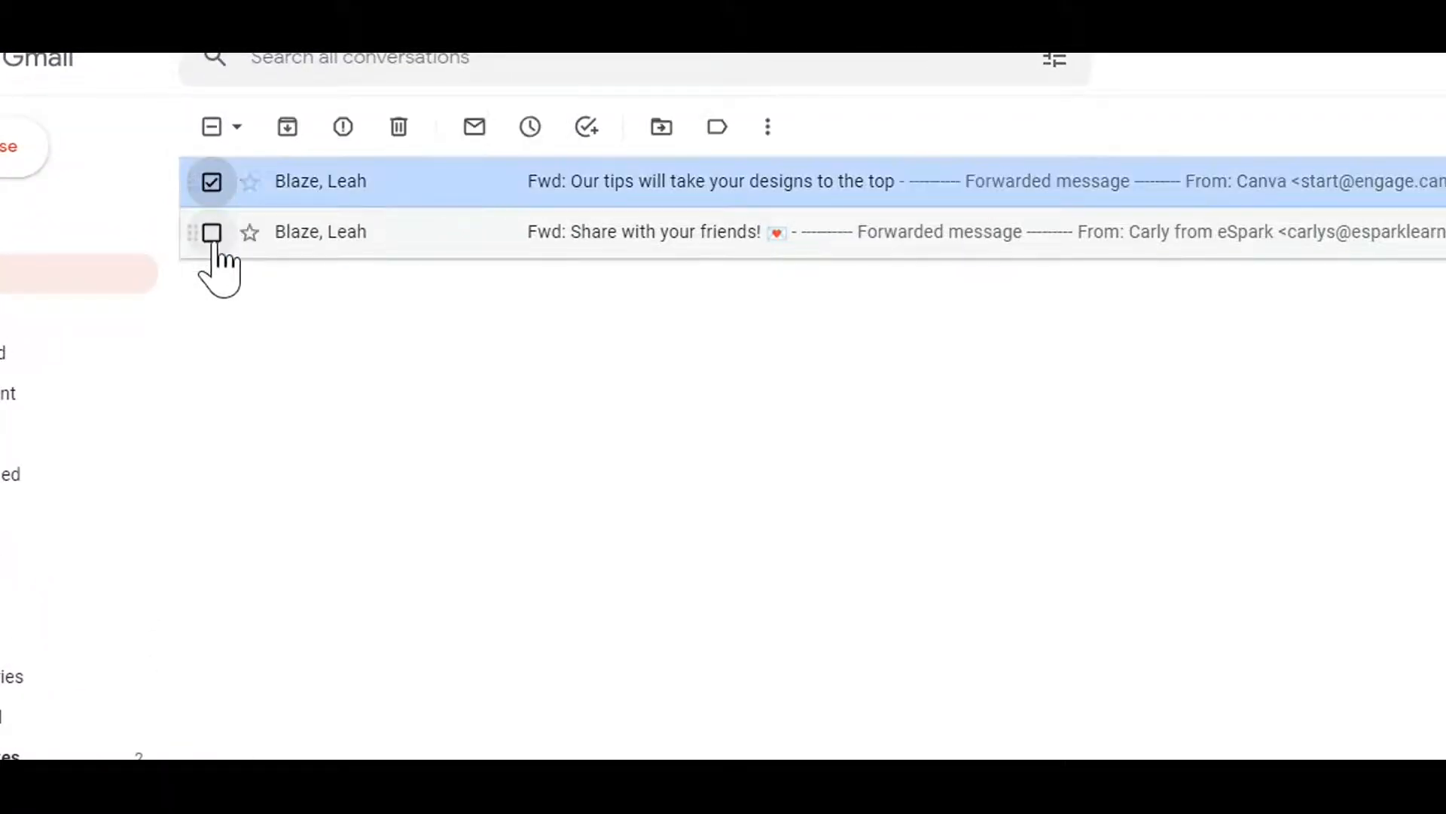
left_click(211, 234)
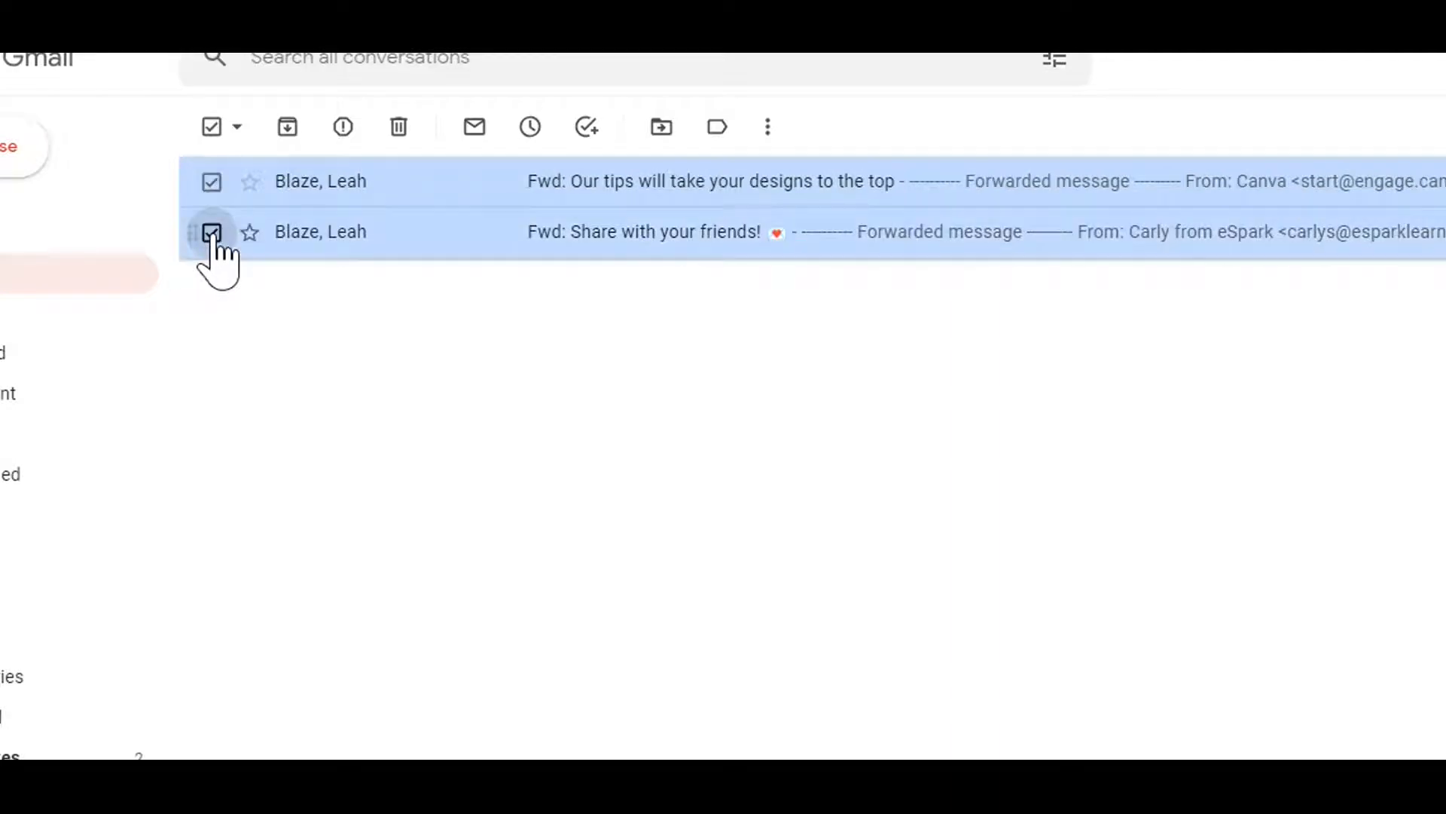
left_click(716, 128)
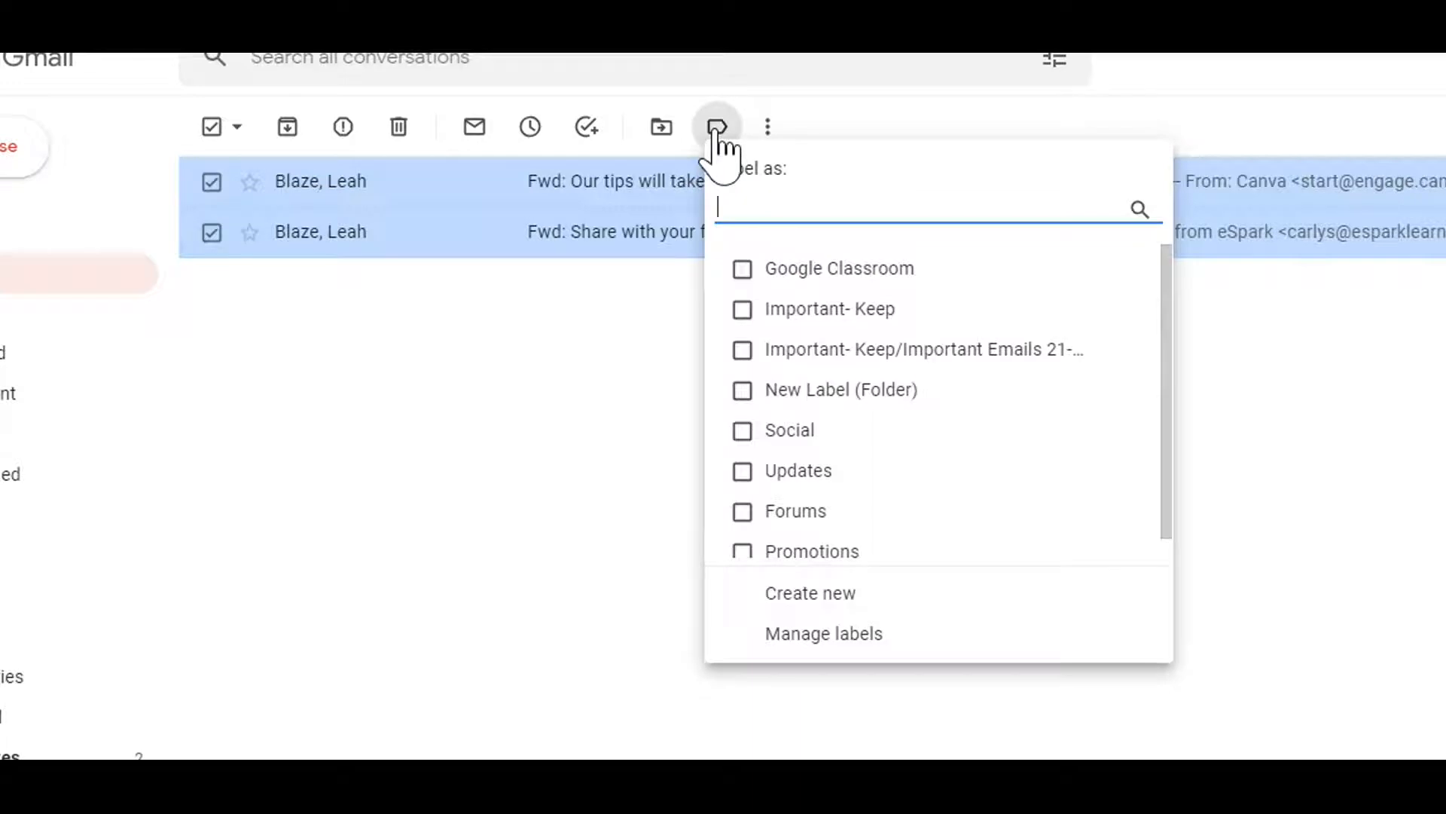
left_click(743, 392)
left_click(783, 592)
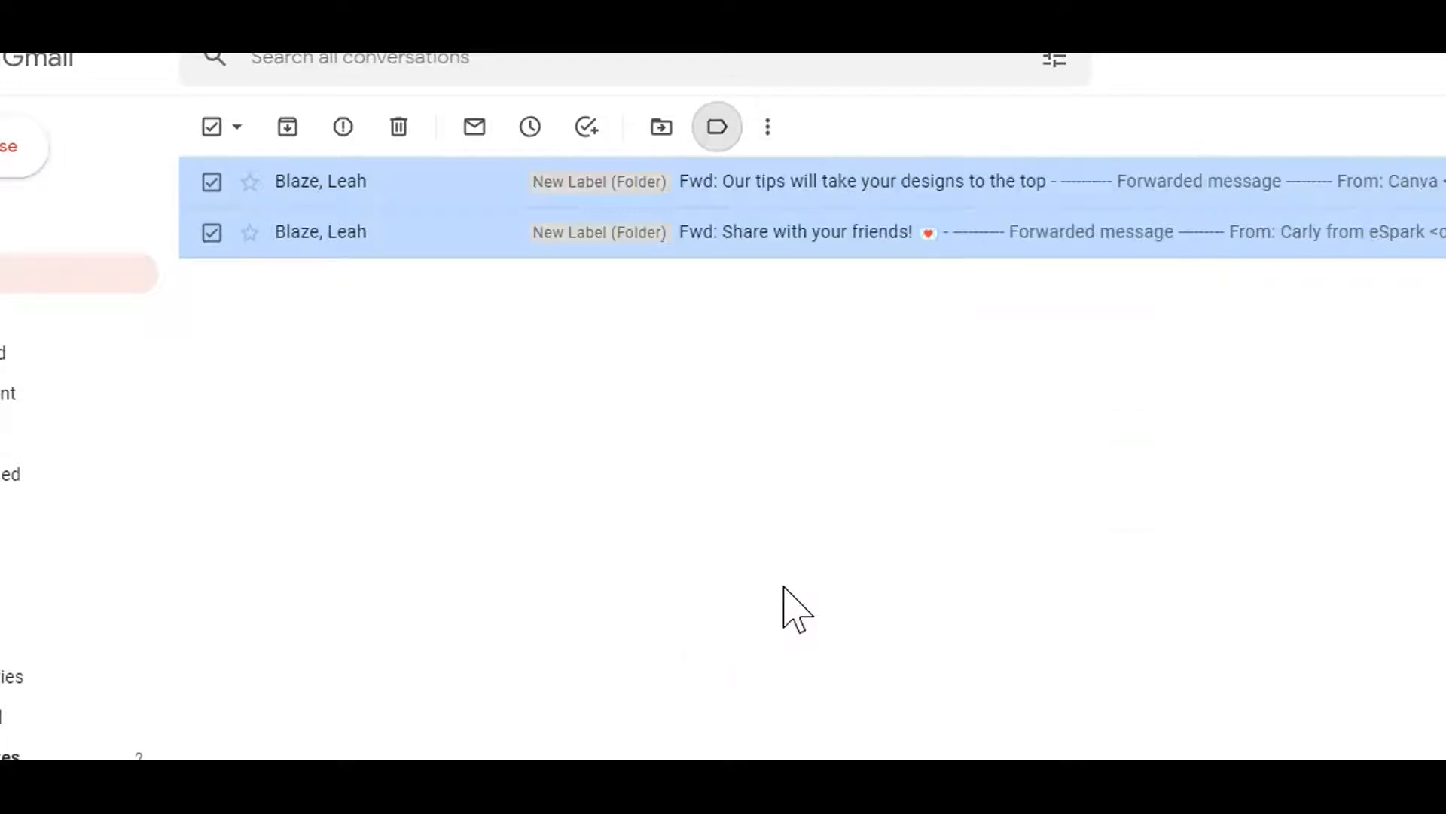
- Examine the label choices offered for the selected emails and within the opened "Fwd: Share with your friends!" email, and return to the inbox
left_click(714, 128)
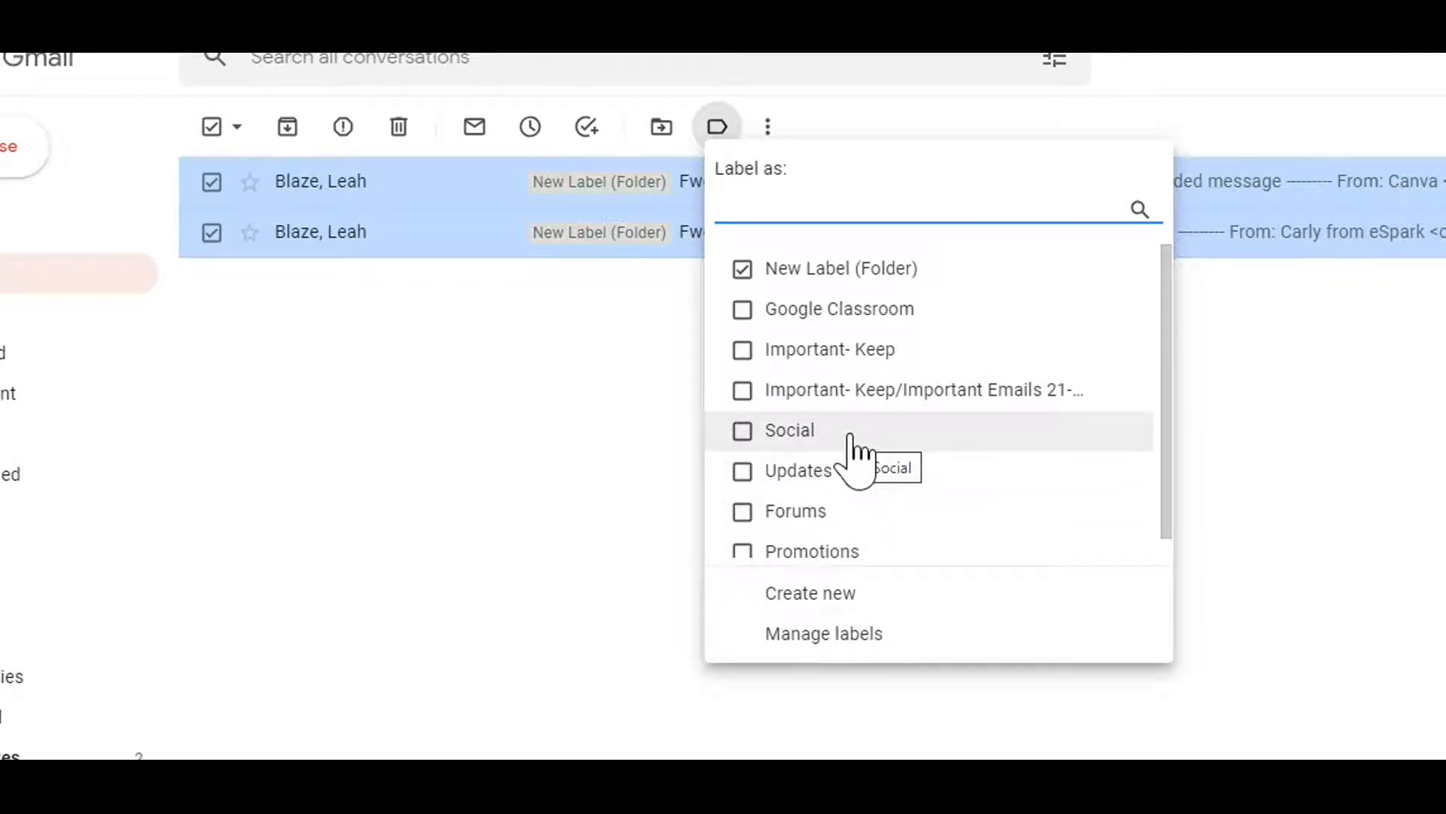
key("Escape")
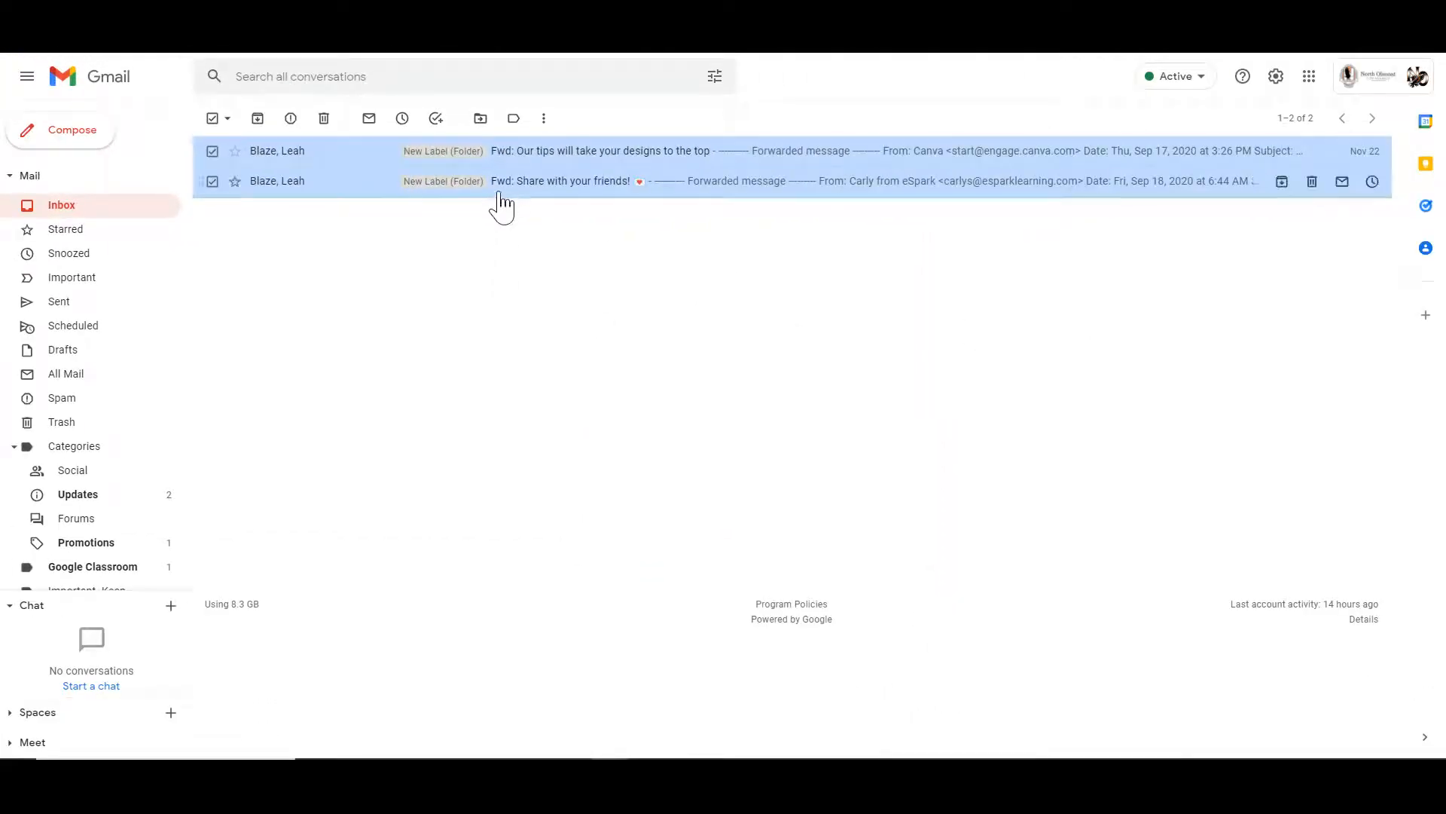
right_click(500, 202)
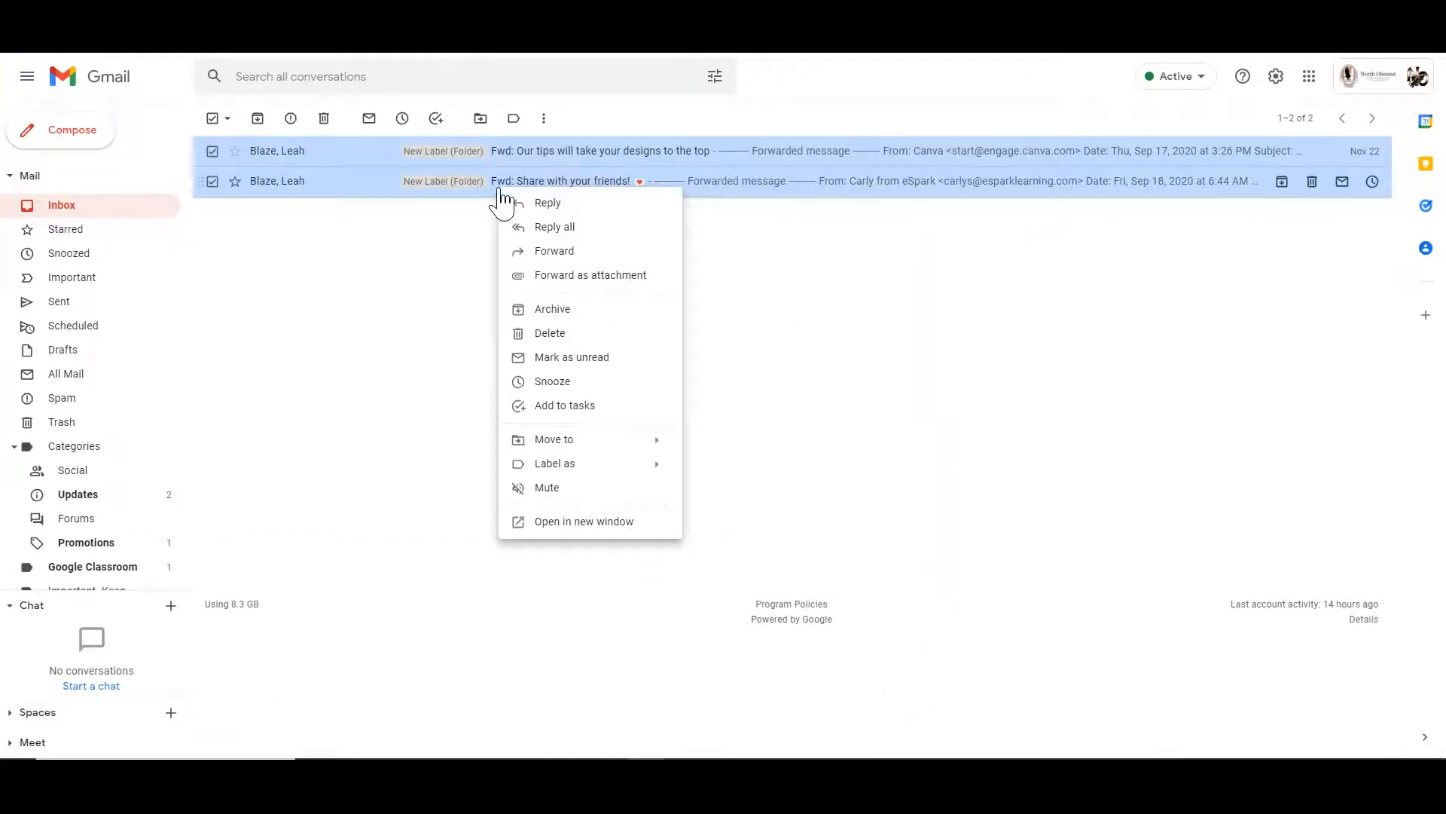
mouse_move(576, 469)
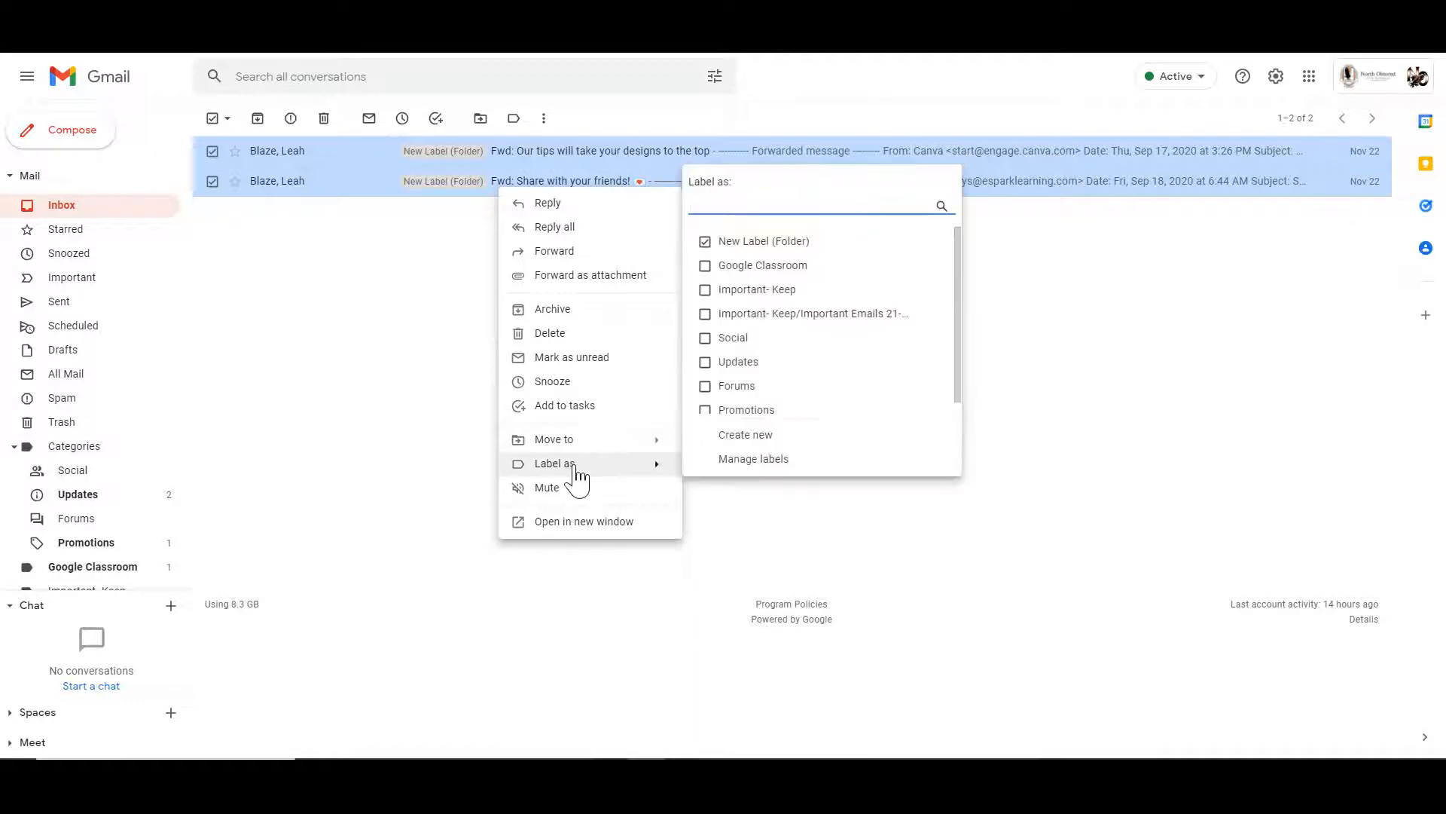
left_click(348, 186)
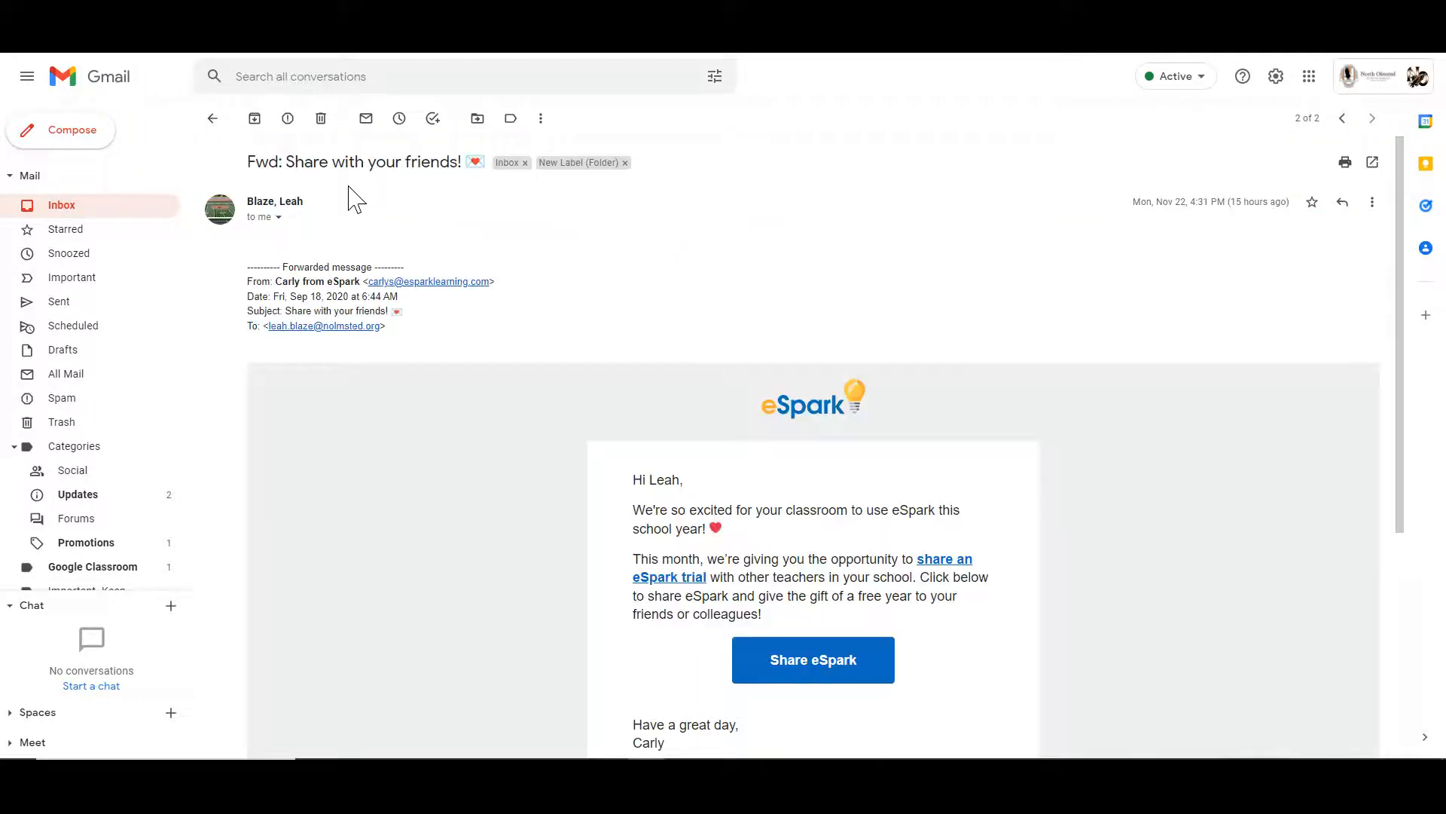
left_click(511, 119)
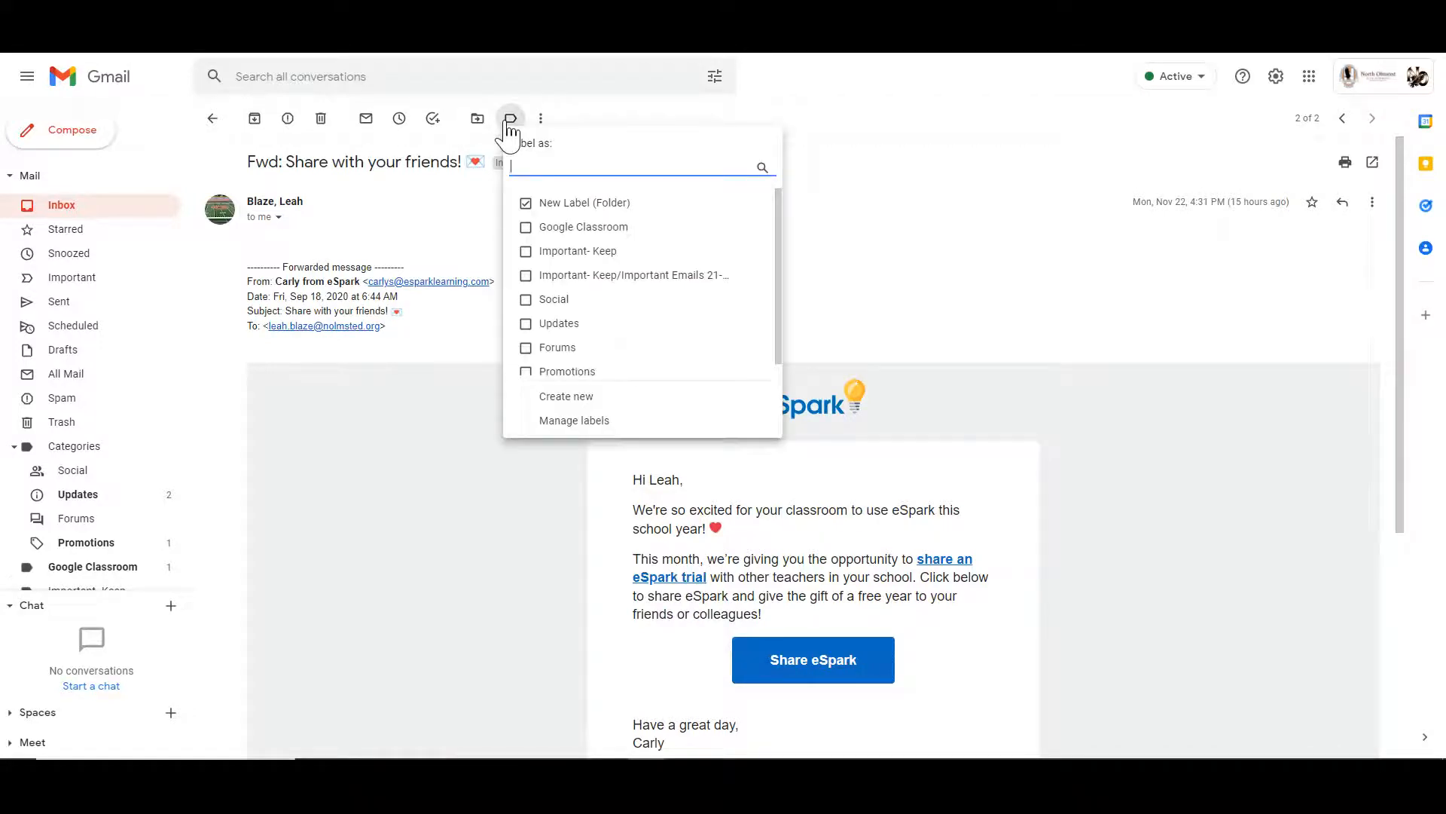
left_click(213, 118)
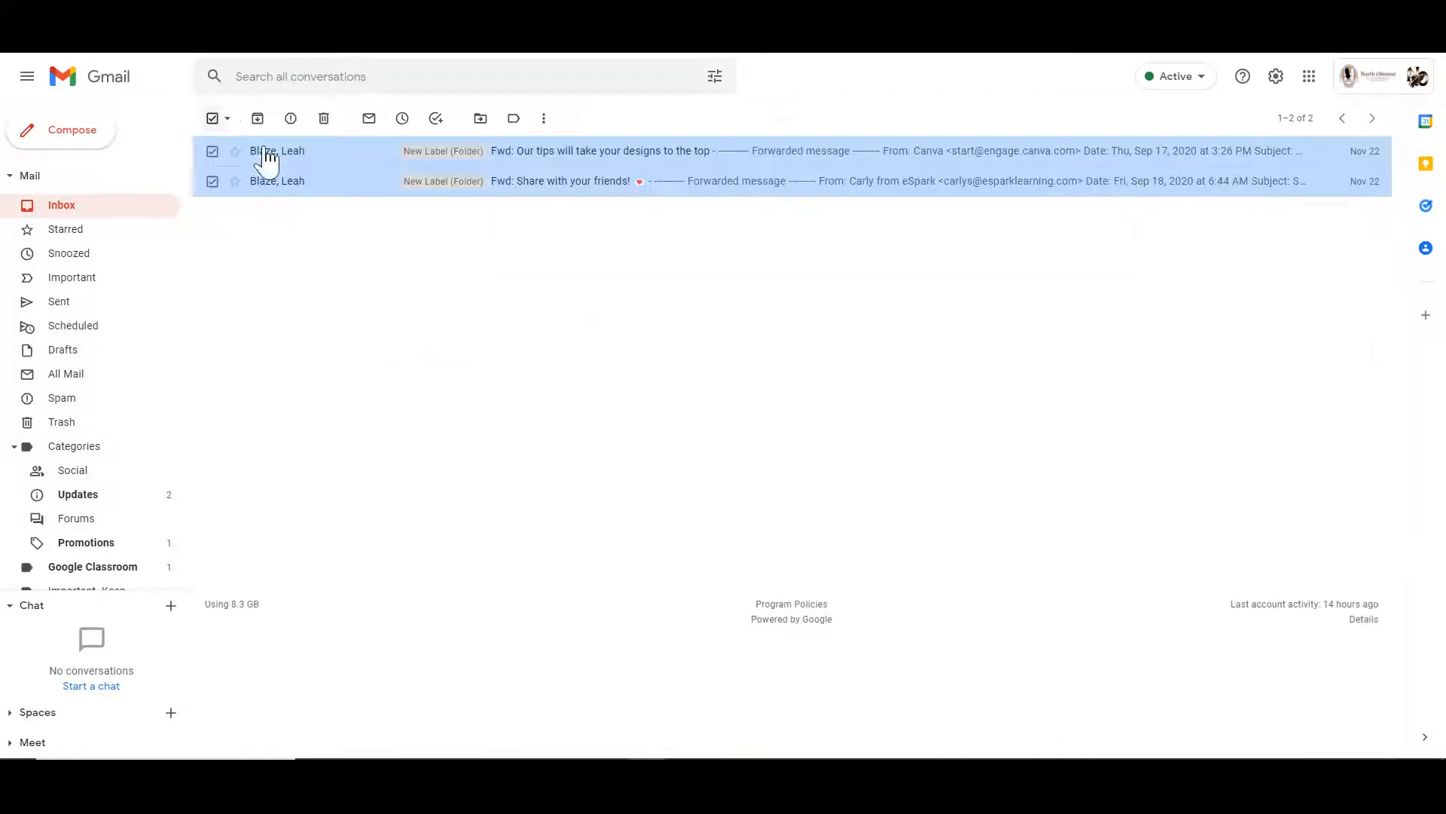
- Open the "Fwd: Share with your friends!" email, remove its Inbox label, and return to the inbox
mouse_move(367, 192)
left_mouse_down()
mouse_move(151, 476)
mouse_move(111, 649)
mouse_move(297, 195)
mouse_move(386, 188)
left_mouse_up()
left_click(386, 190)
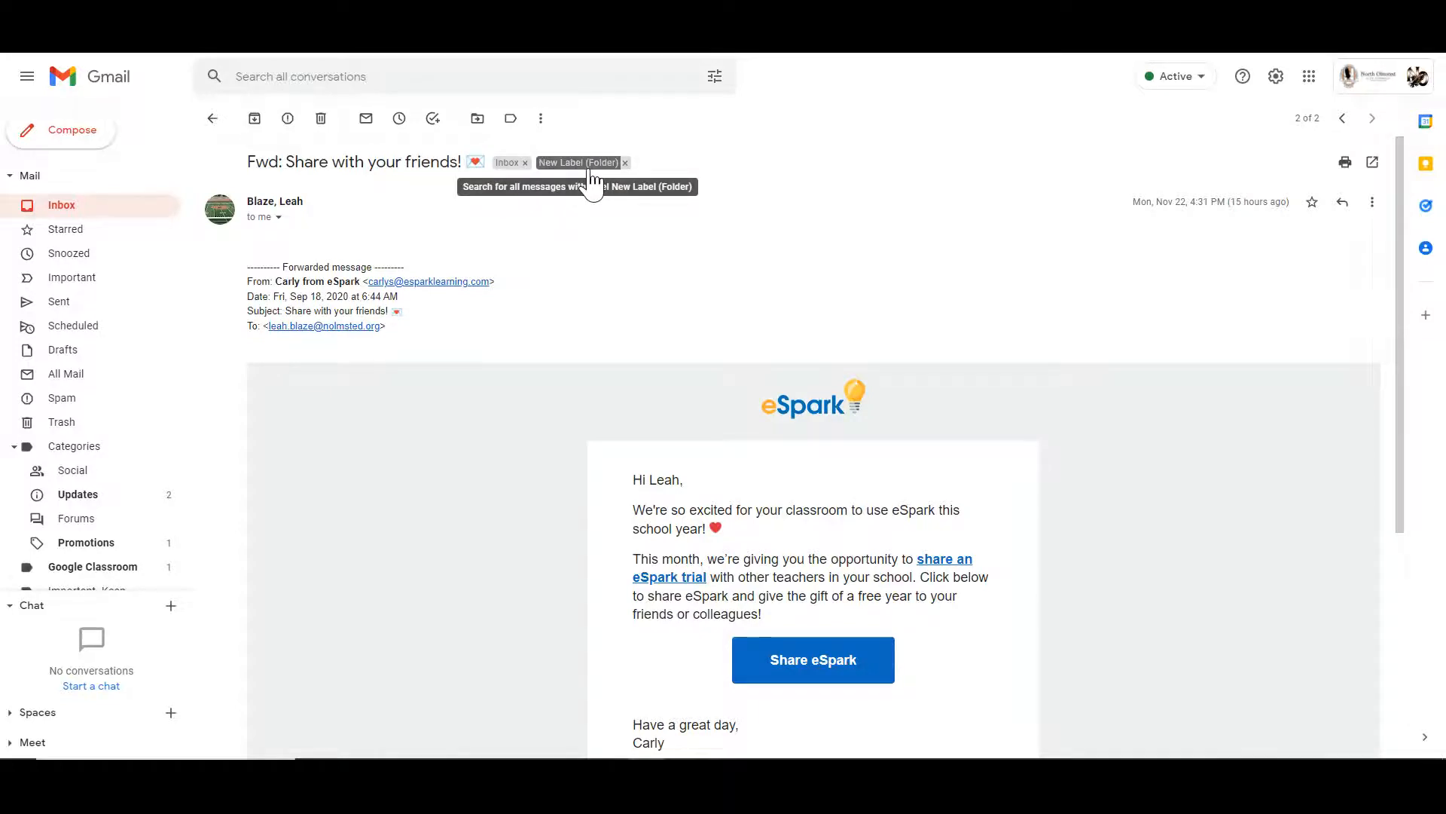
left_click(525, 162)
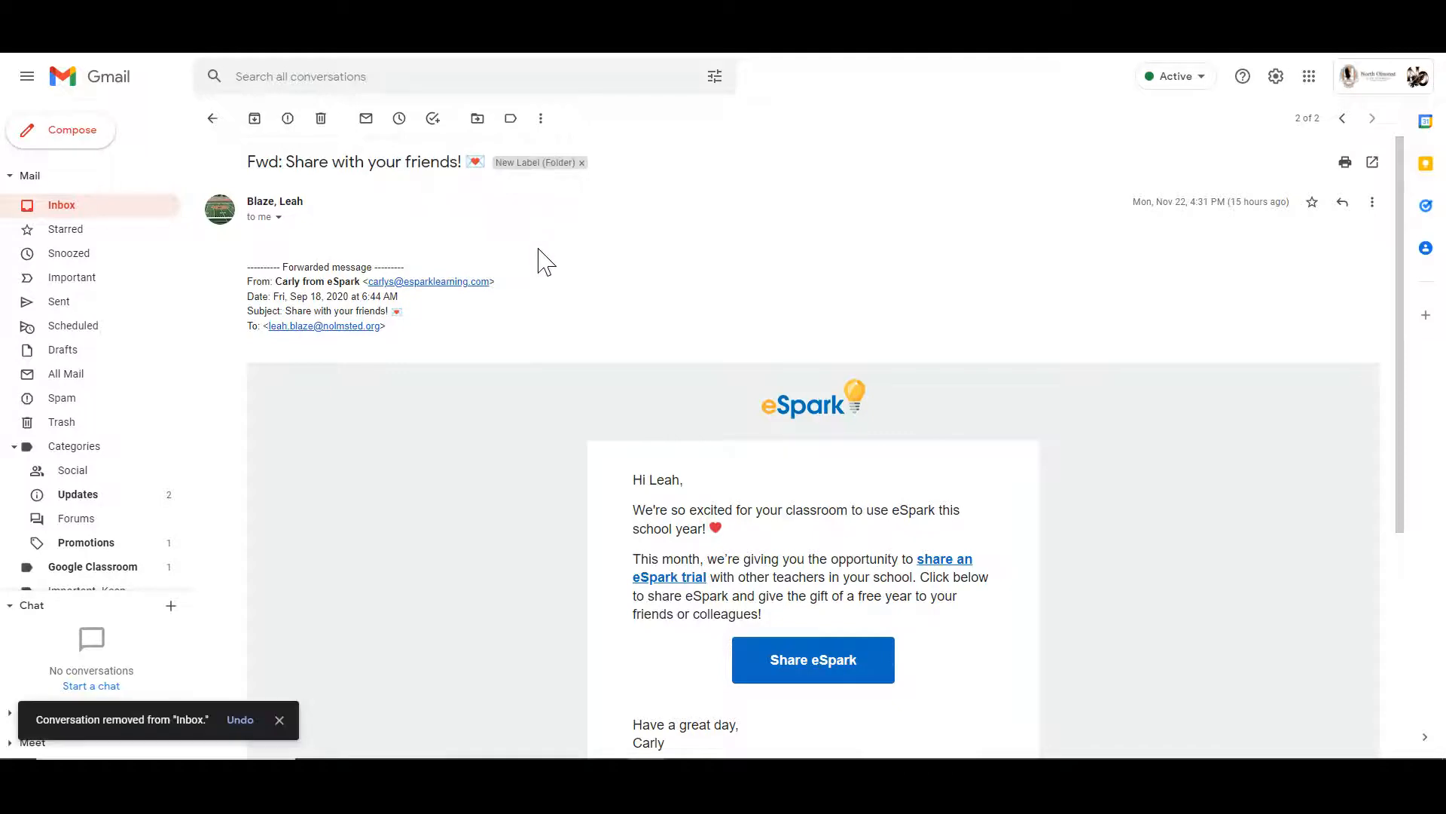
left_click(212, 120)
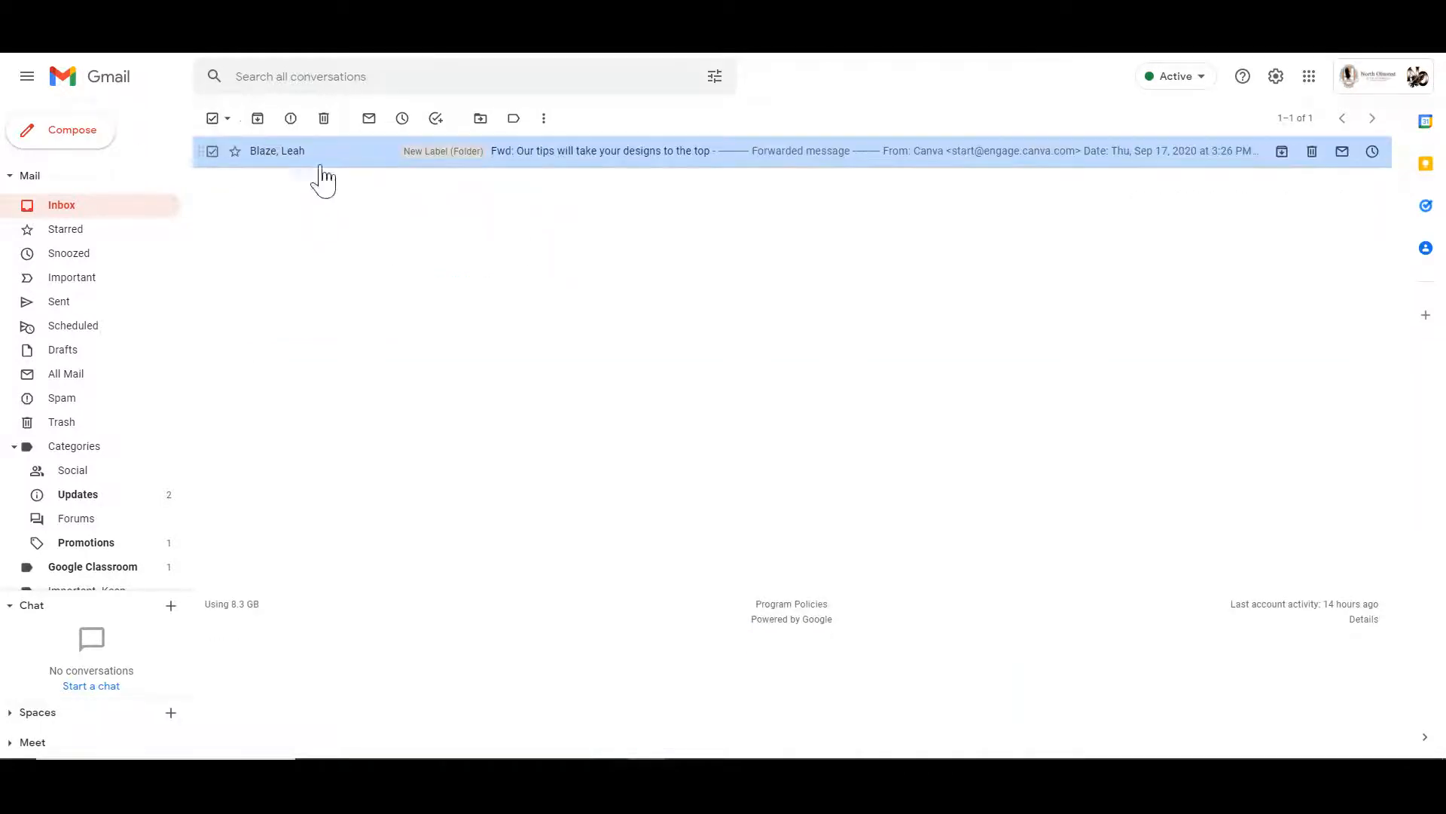
- View the messages under "New Label (Folder)" and hide that label from the label list
scroll(94, 535, "down", 2)
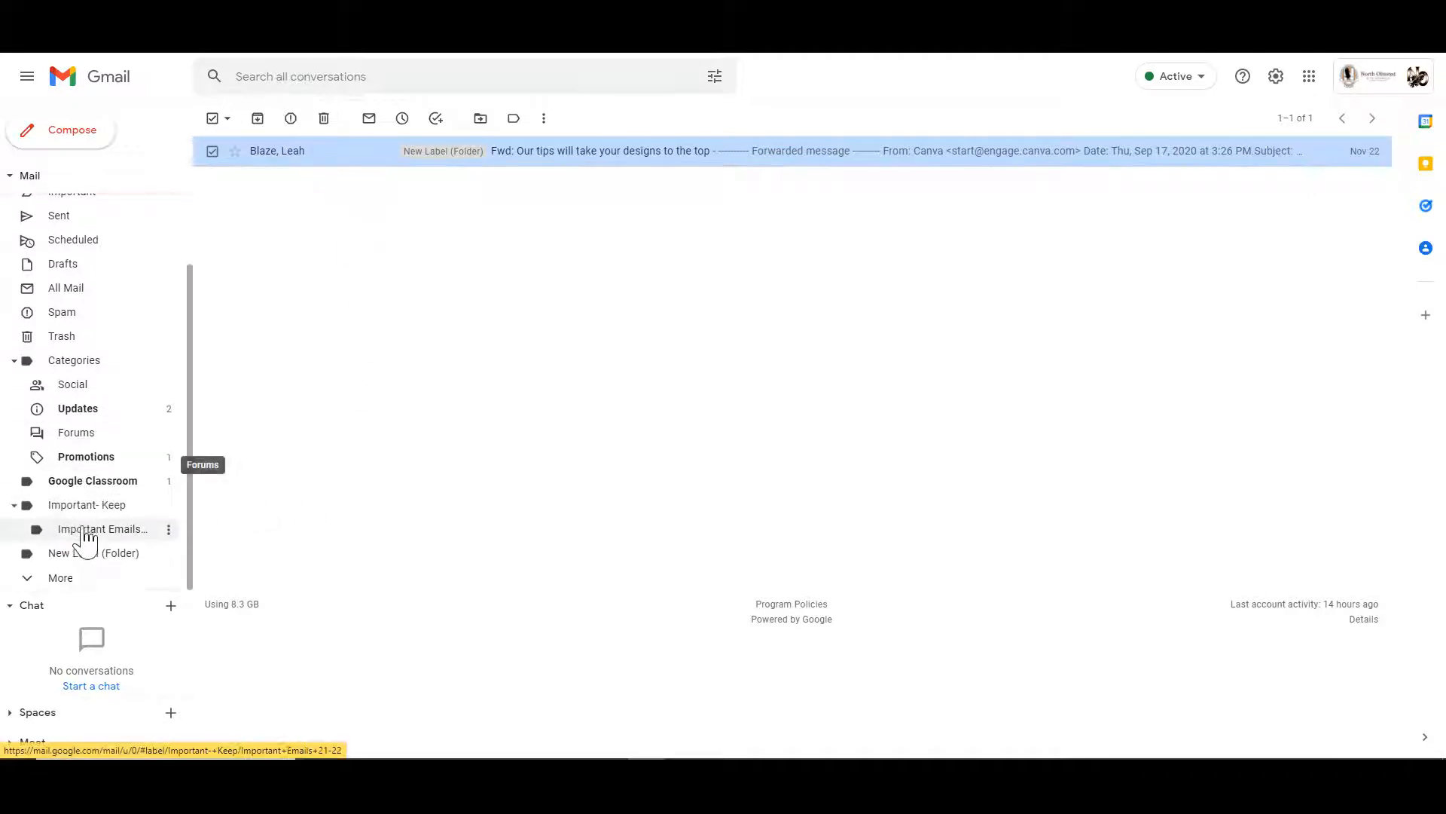
left_click(87, 559)
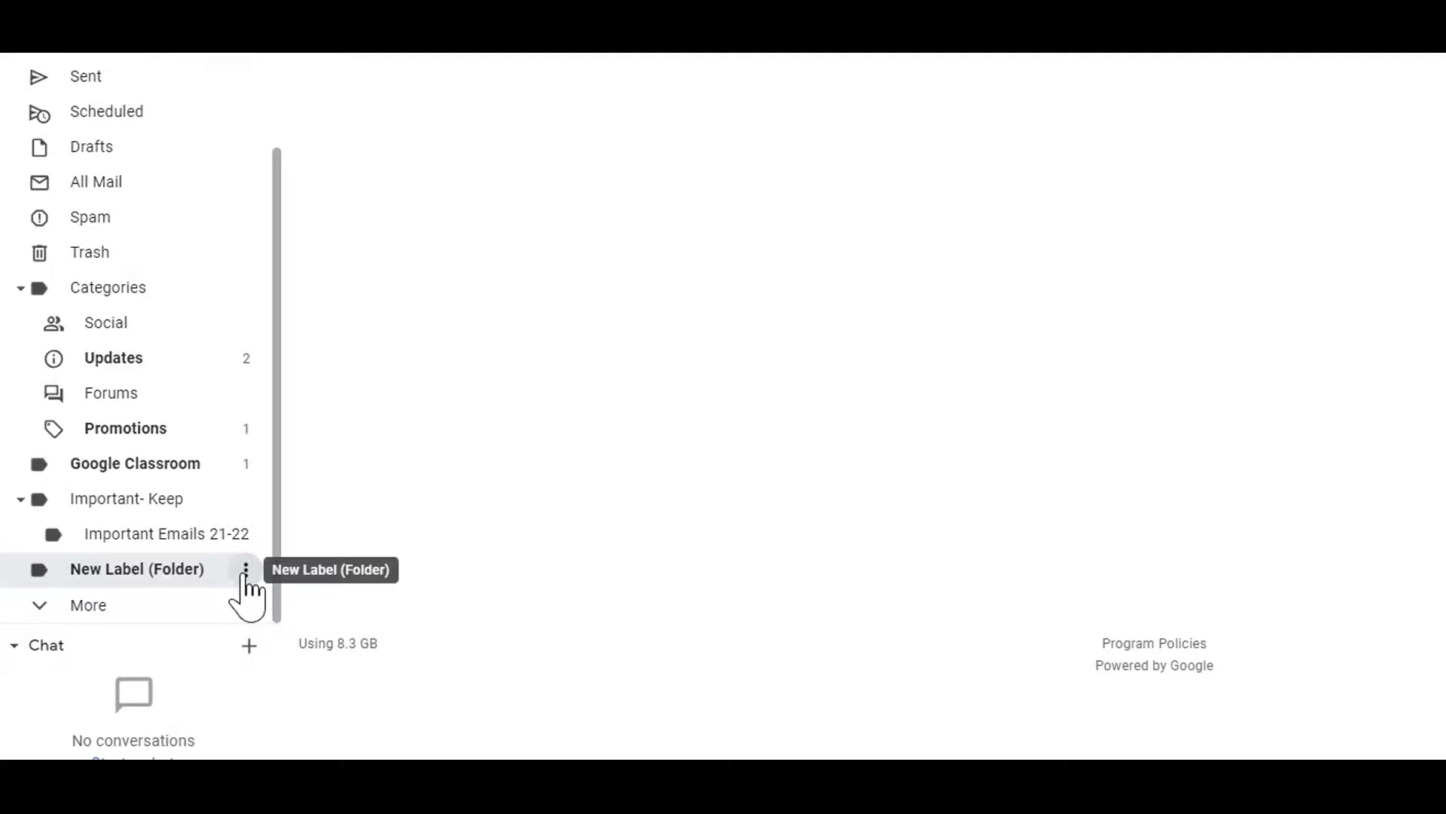
left_click(246, 569)
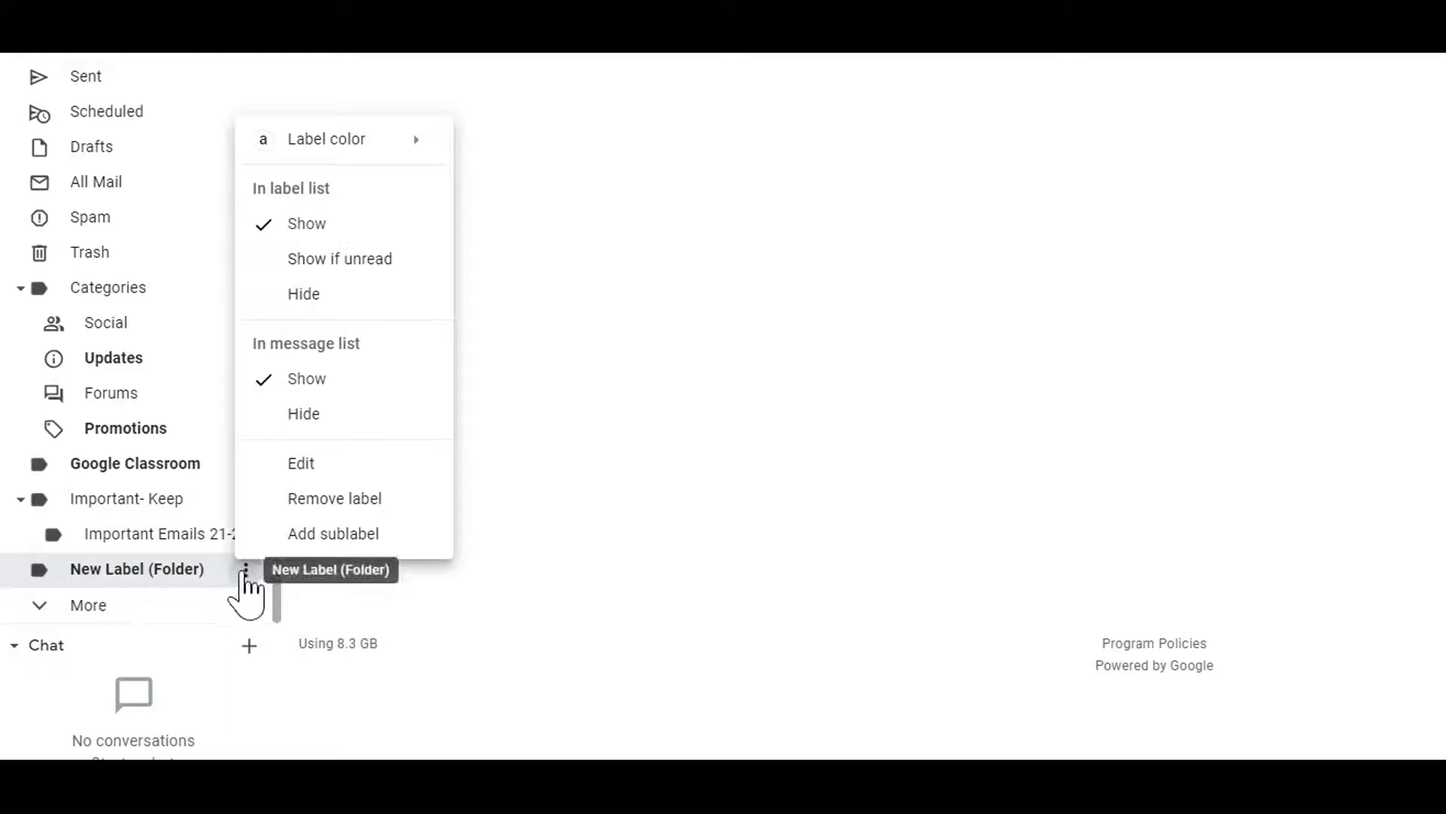
mouse_move(316, 151)
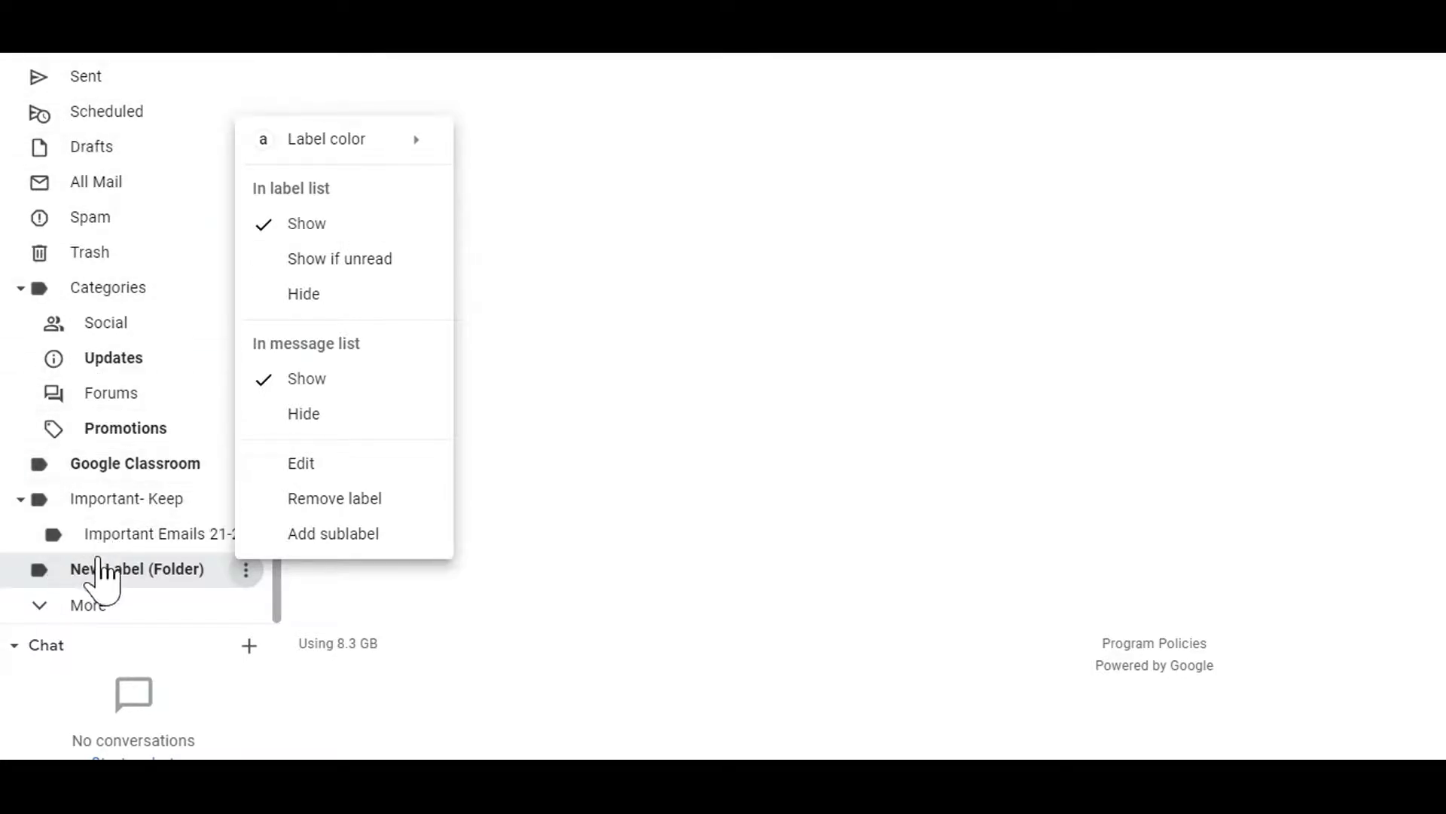
left_click(305, 294)
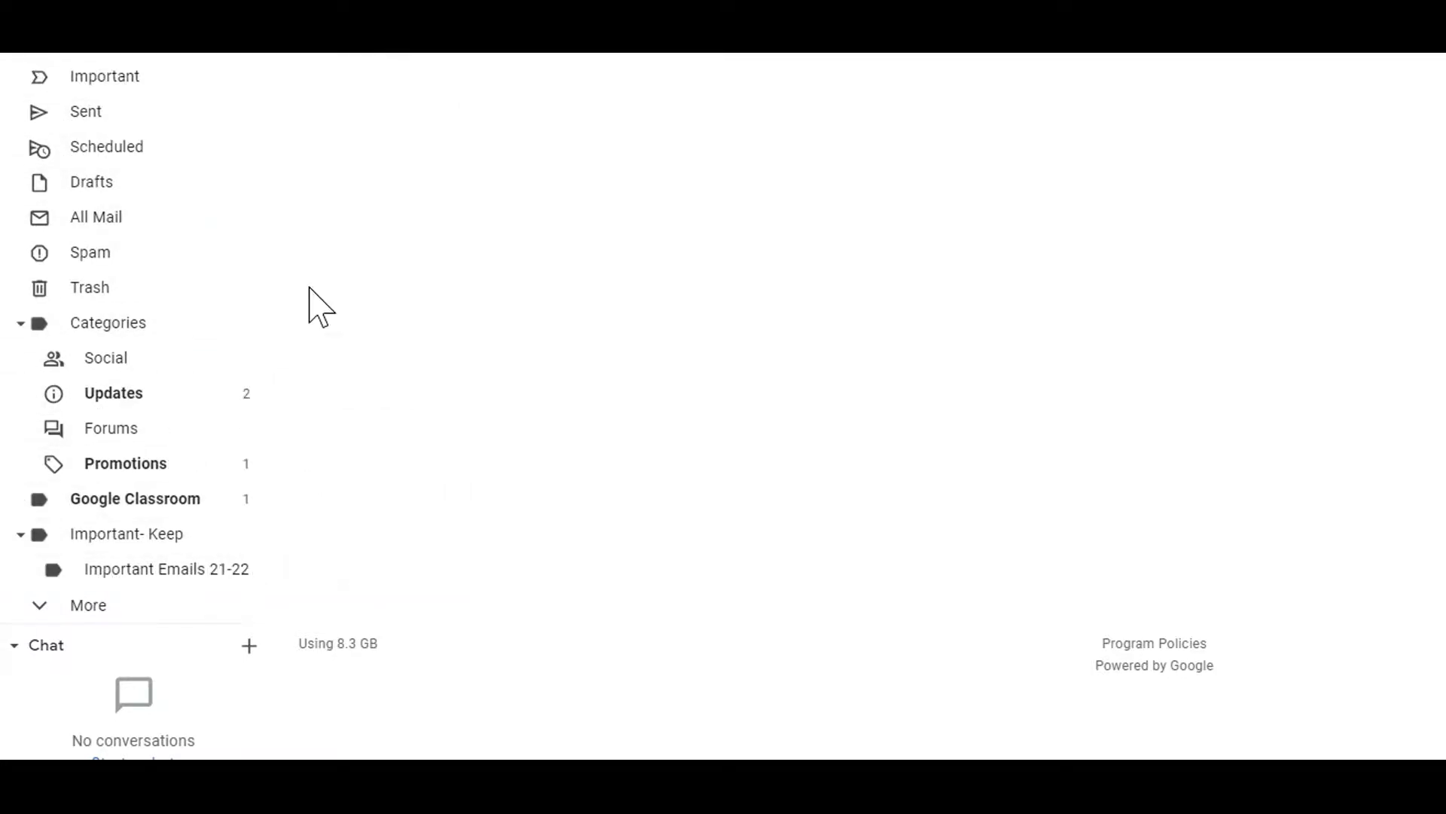
- Expand the hidden labels and set "New Label (Folder)" to show in the label list only if unread
left_click(41, 609)
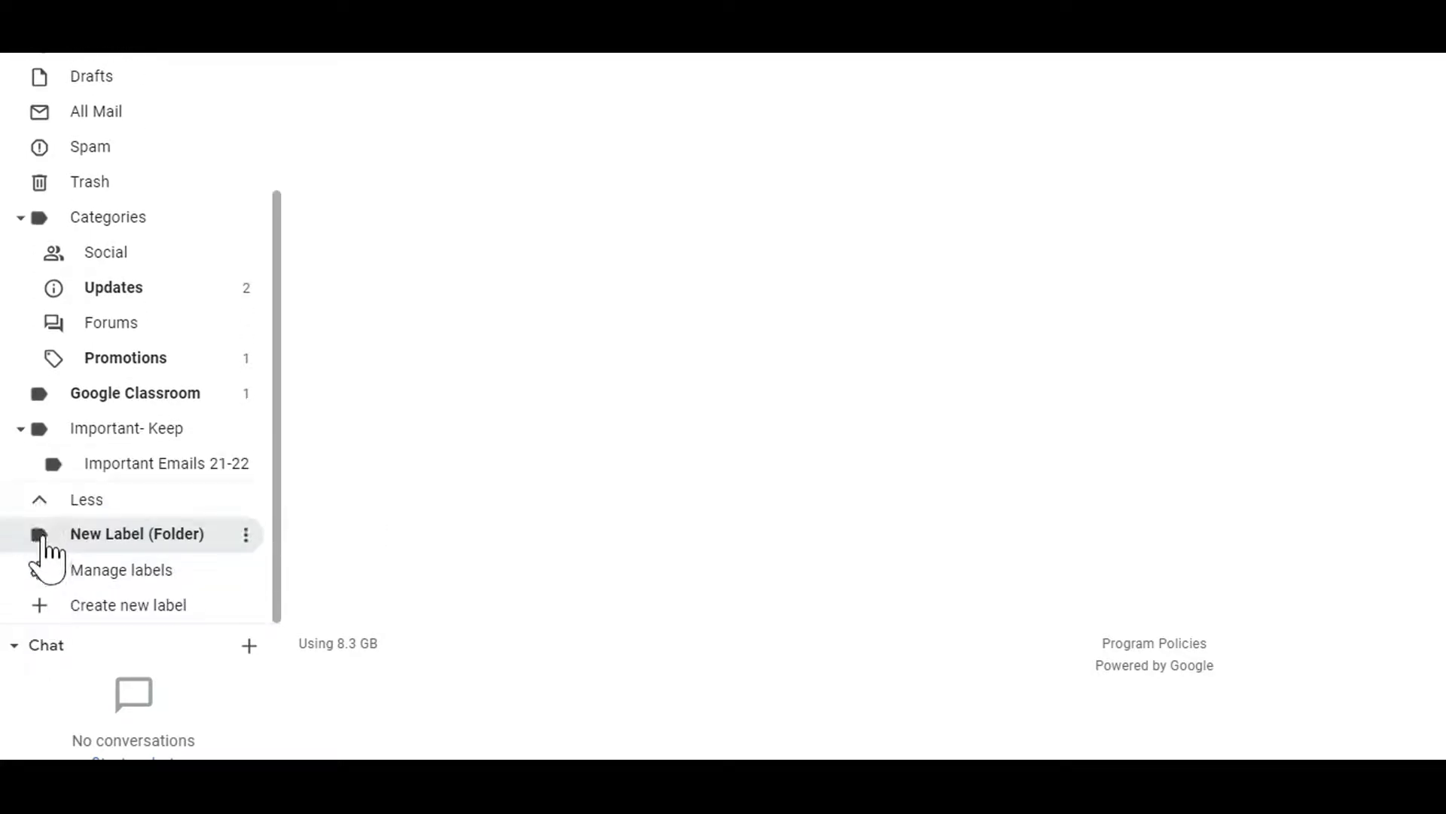
left_click(246, 534)
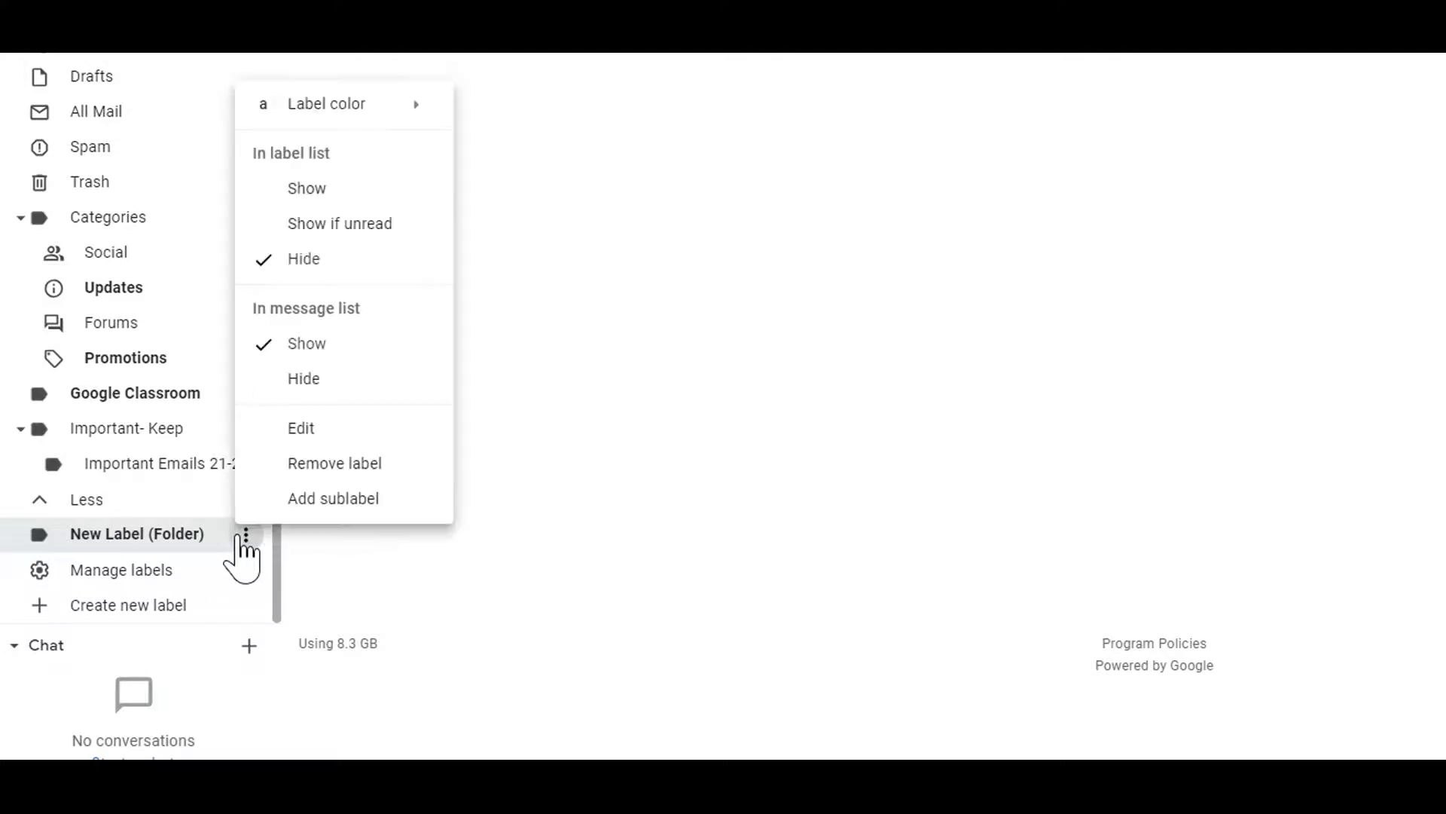
left_click(306, 225)
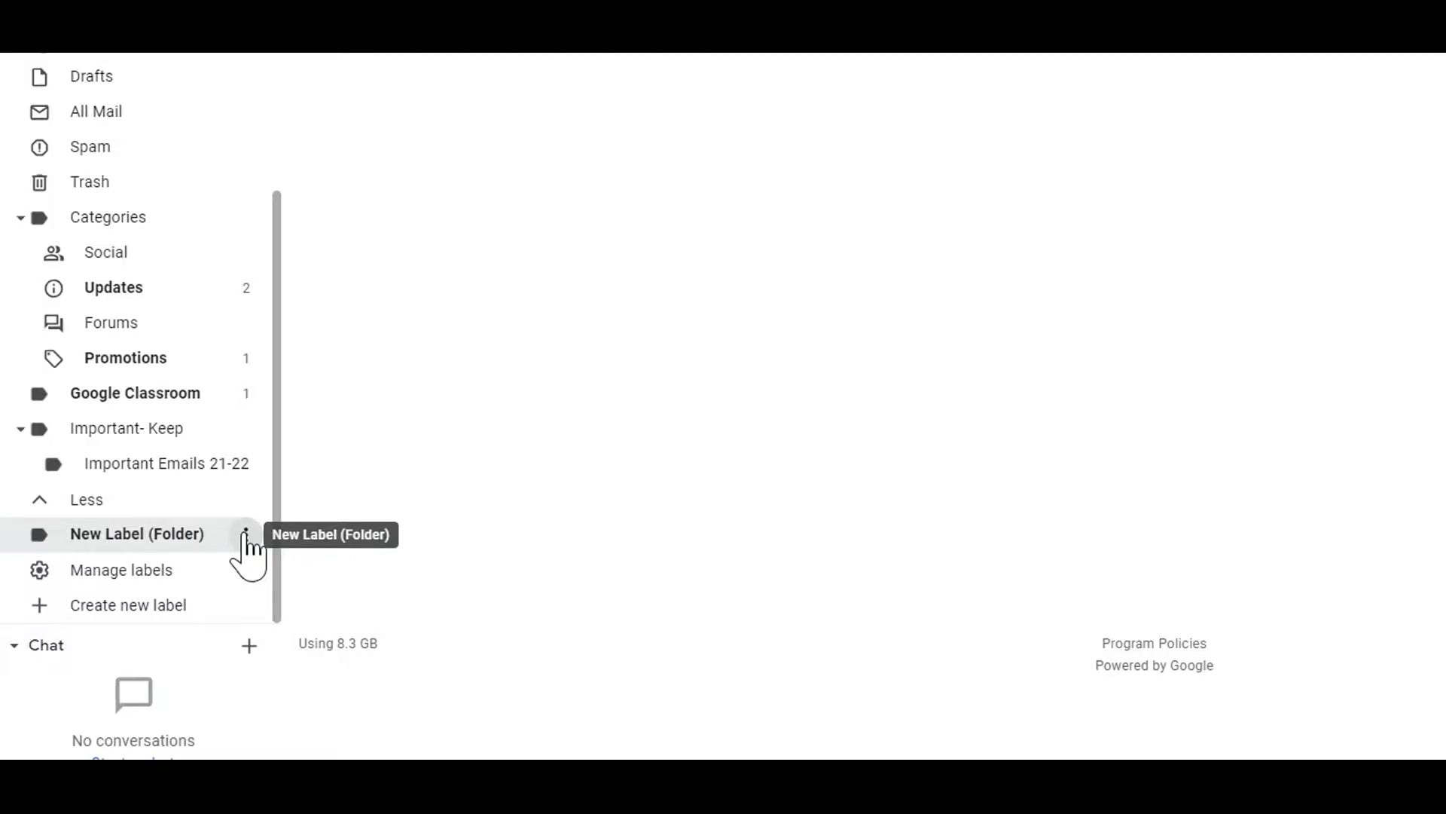
- Hide "New Label (Folder)" from the message list
left_click(246, 535)
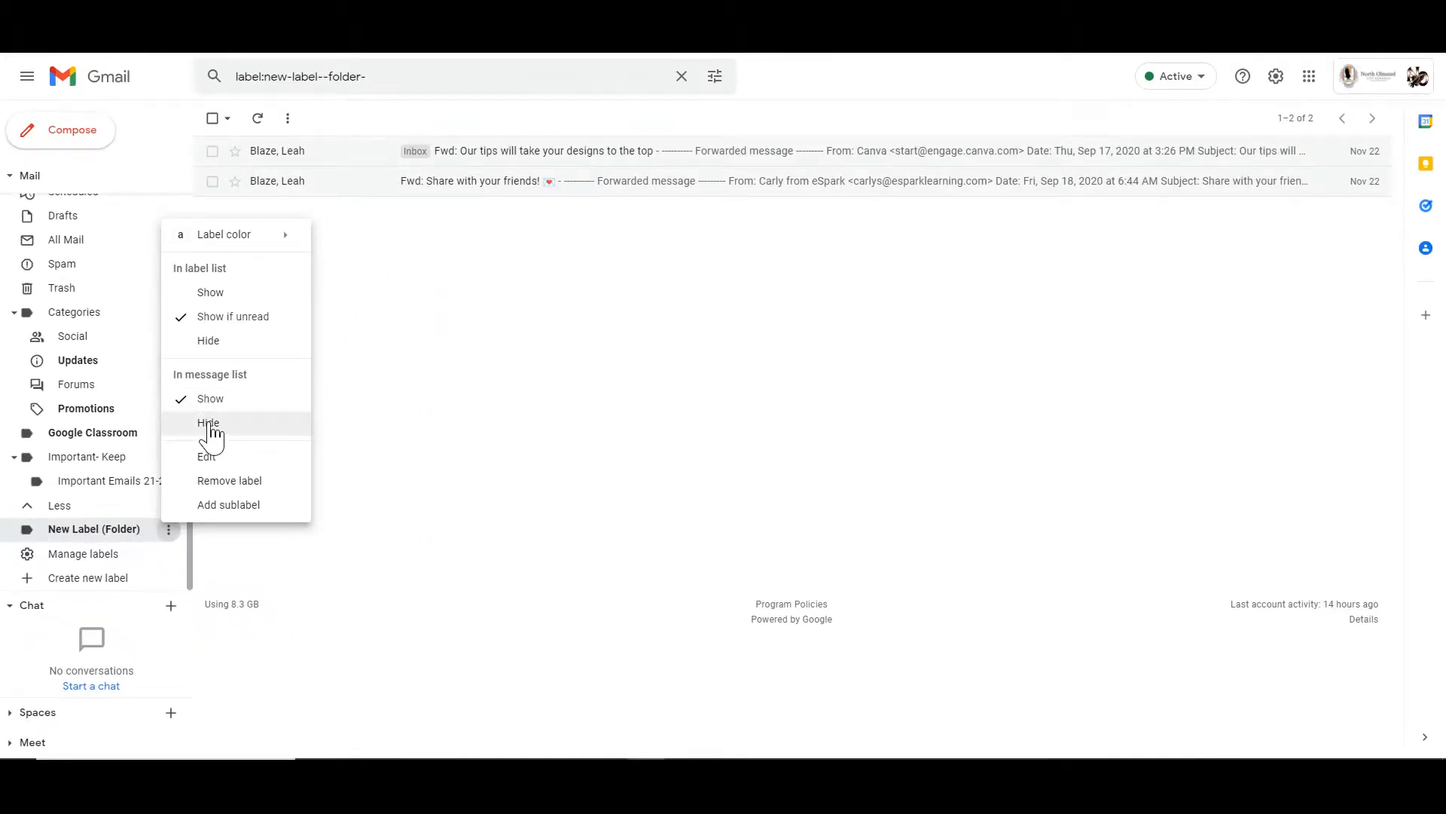
left_click(209, 424)
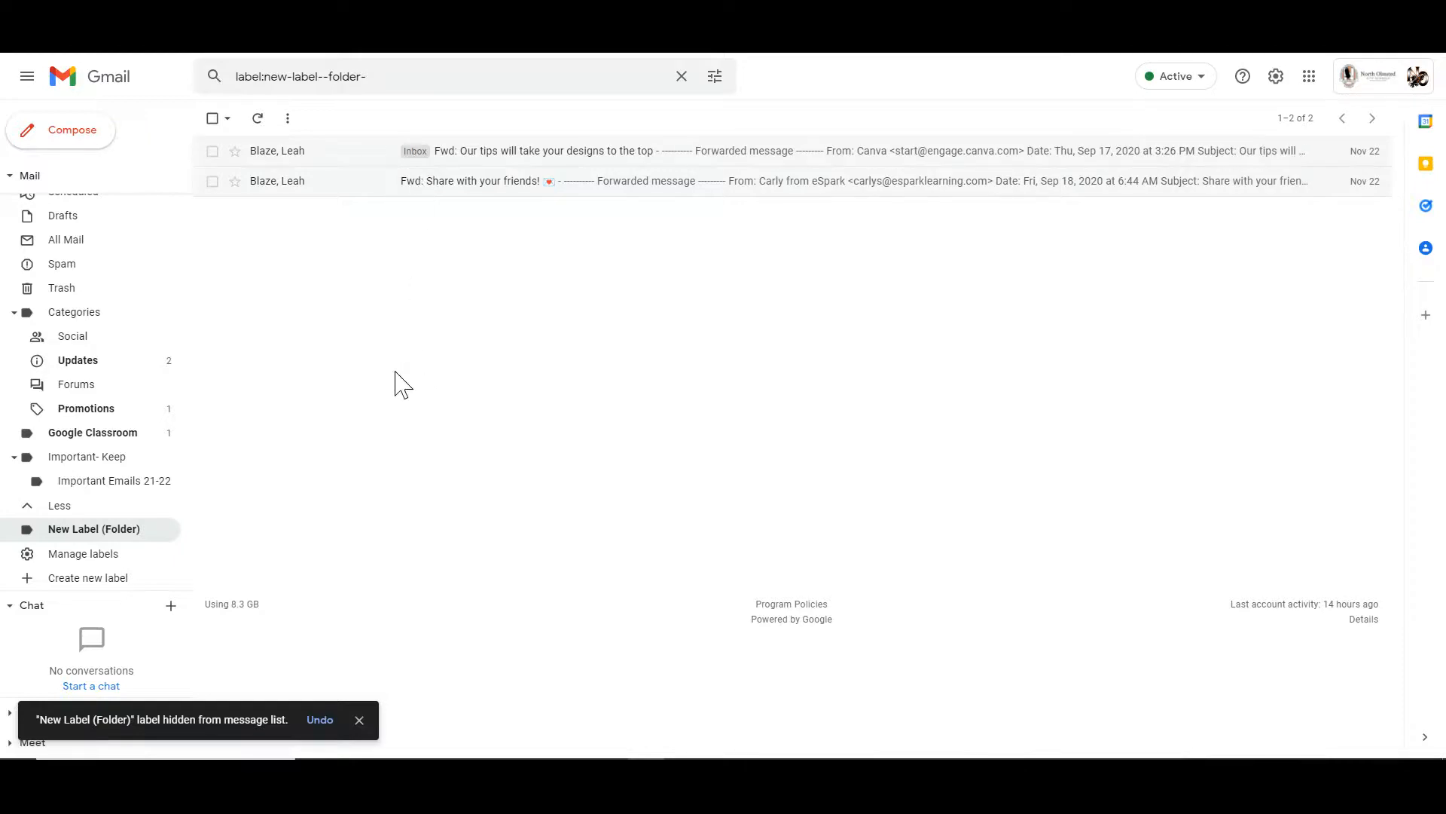
left_click(169, 530)
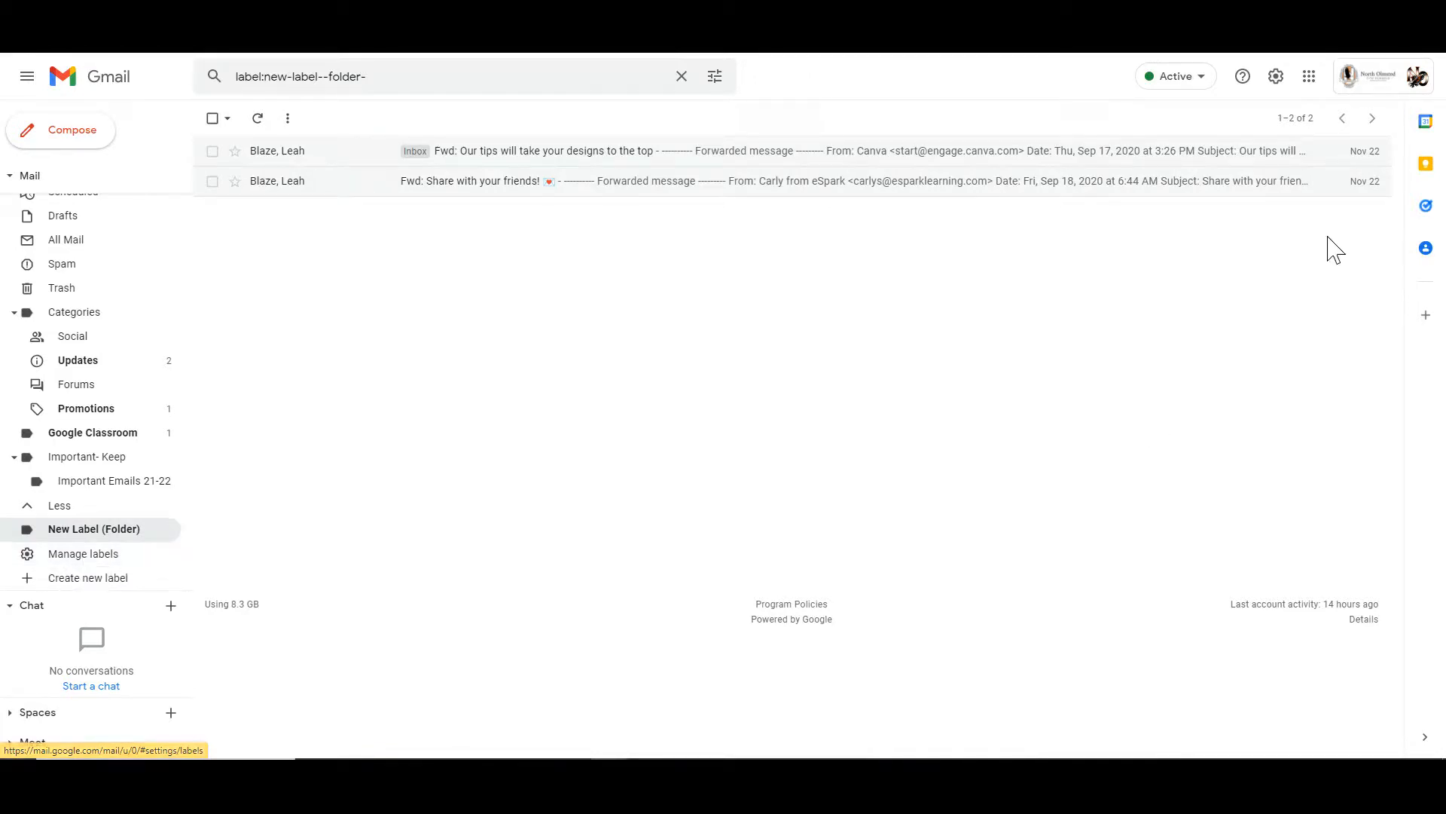
- Open the label section of the full settings and hide Categories from the label list
left_click(1274, 77)
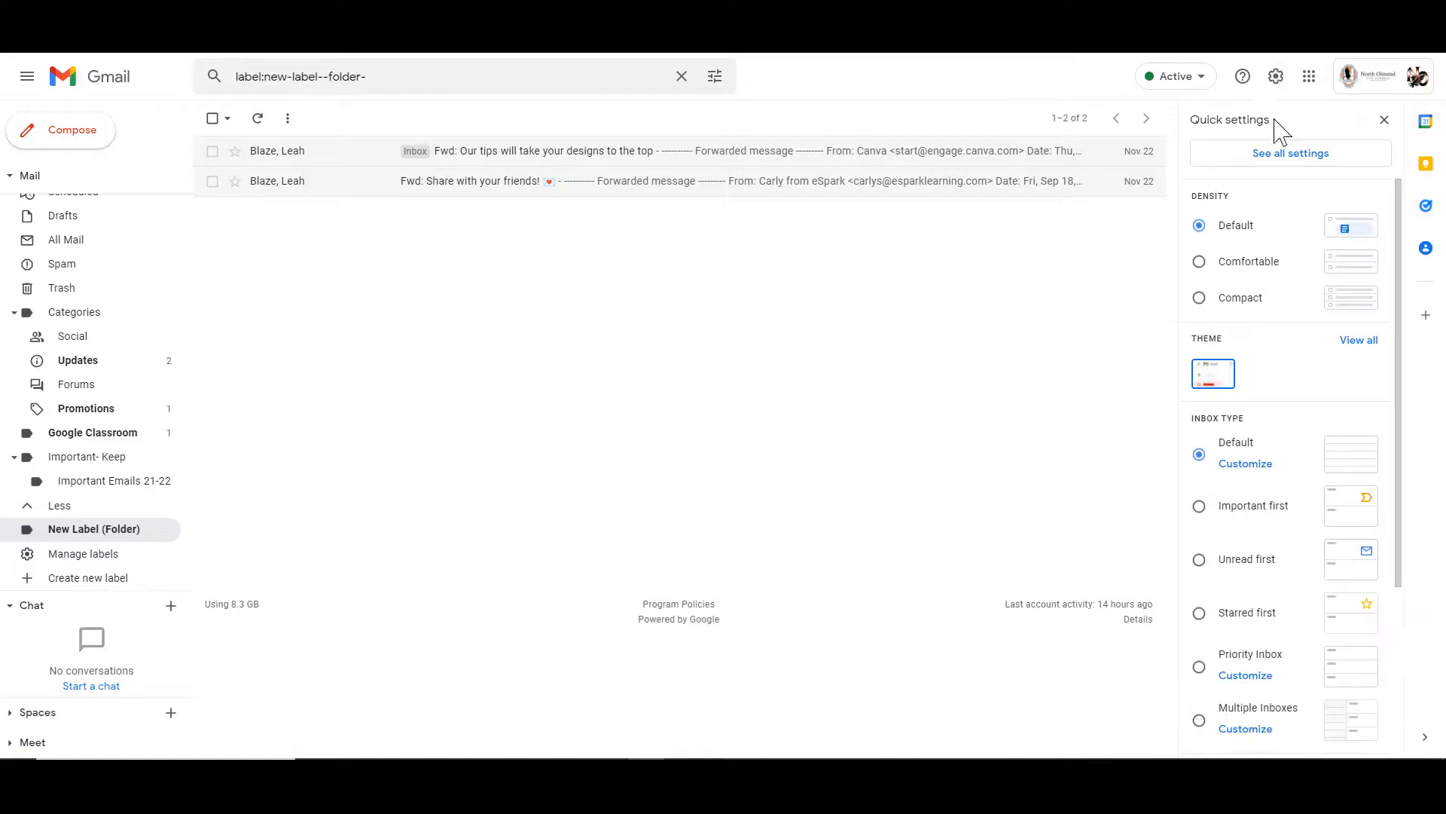
left_click(1269, 158)
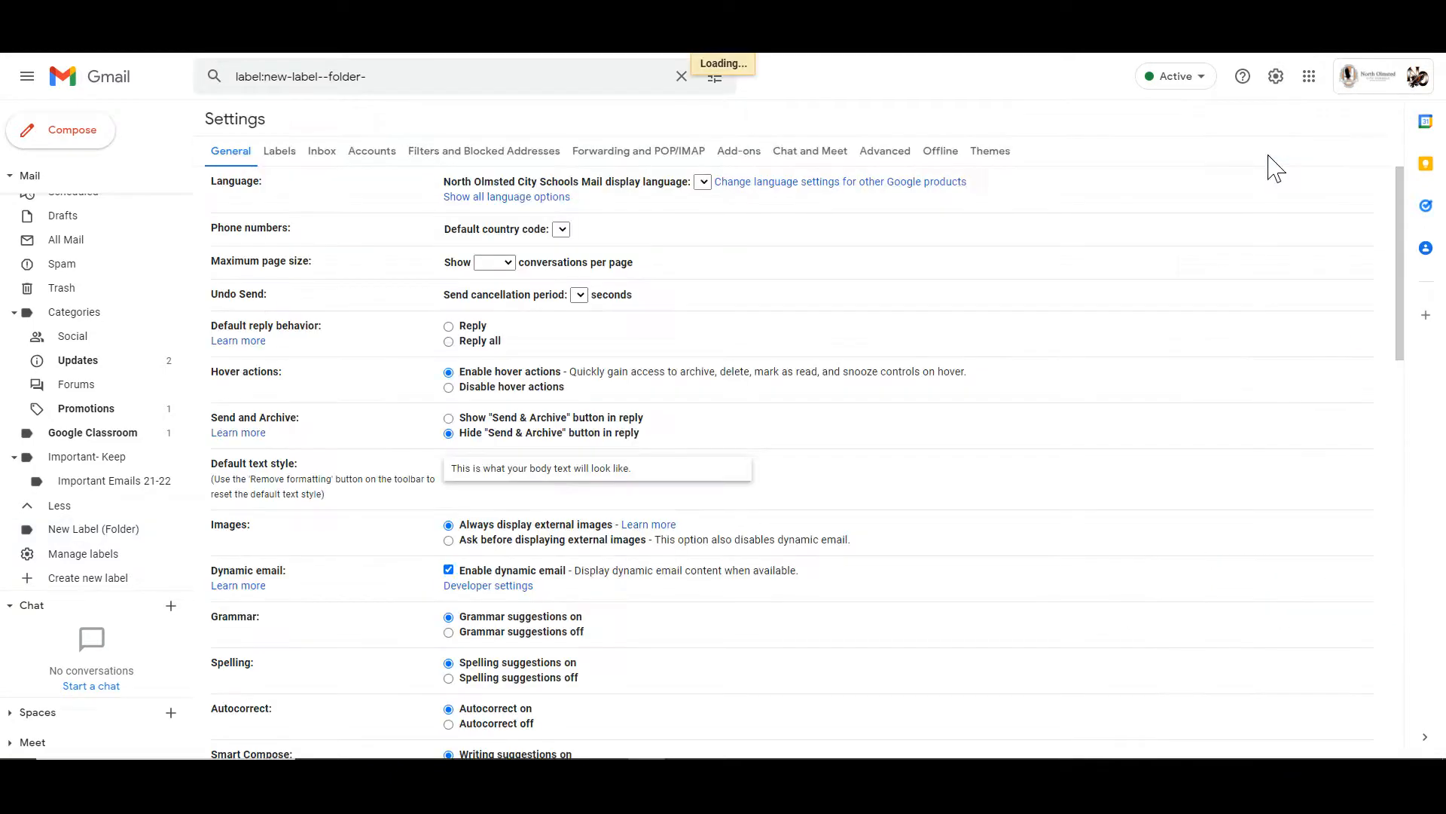
left_click(279, 158)
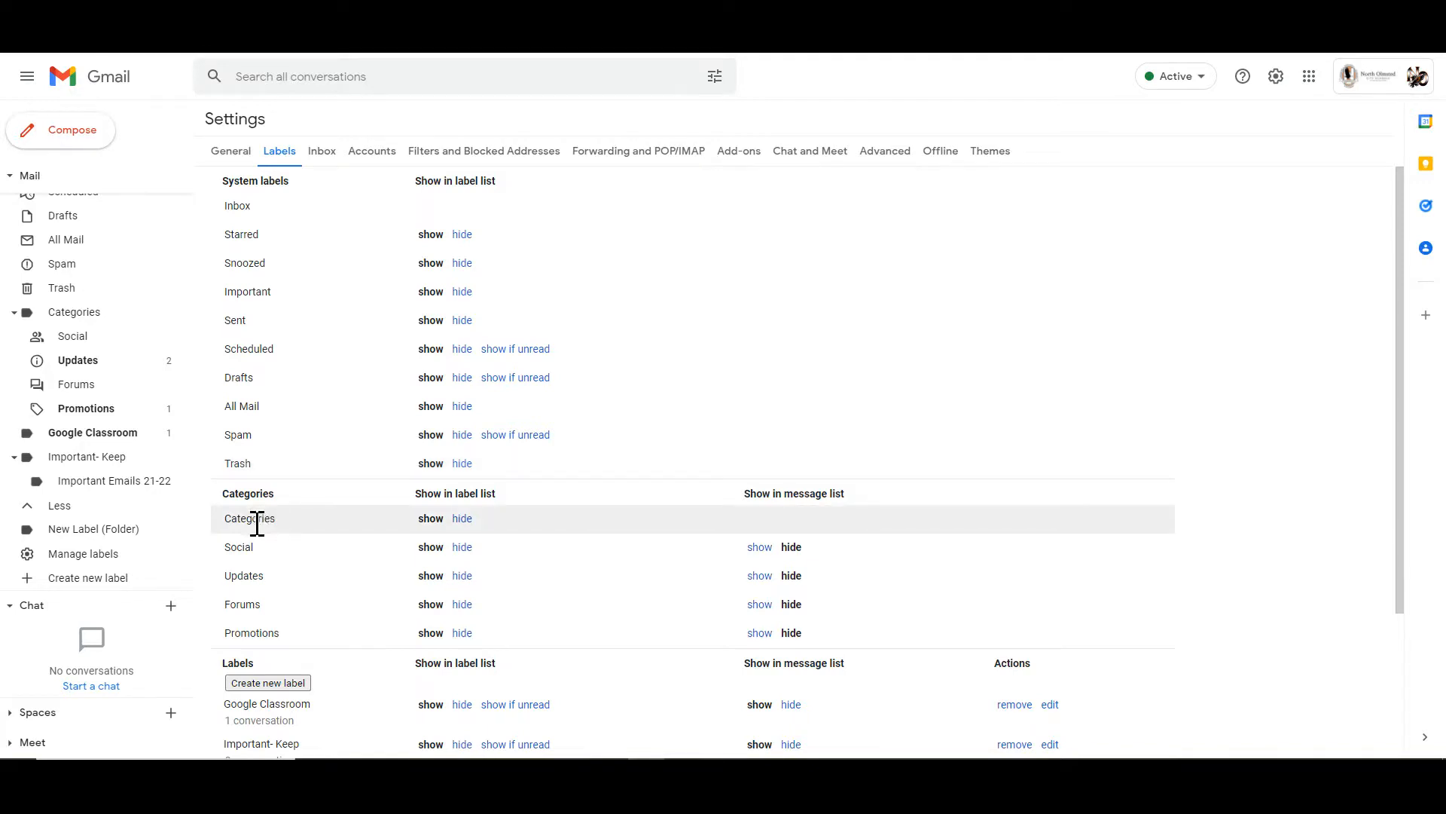
left_click(462, 520)
scroll(464, 520, "down", 1)
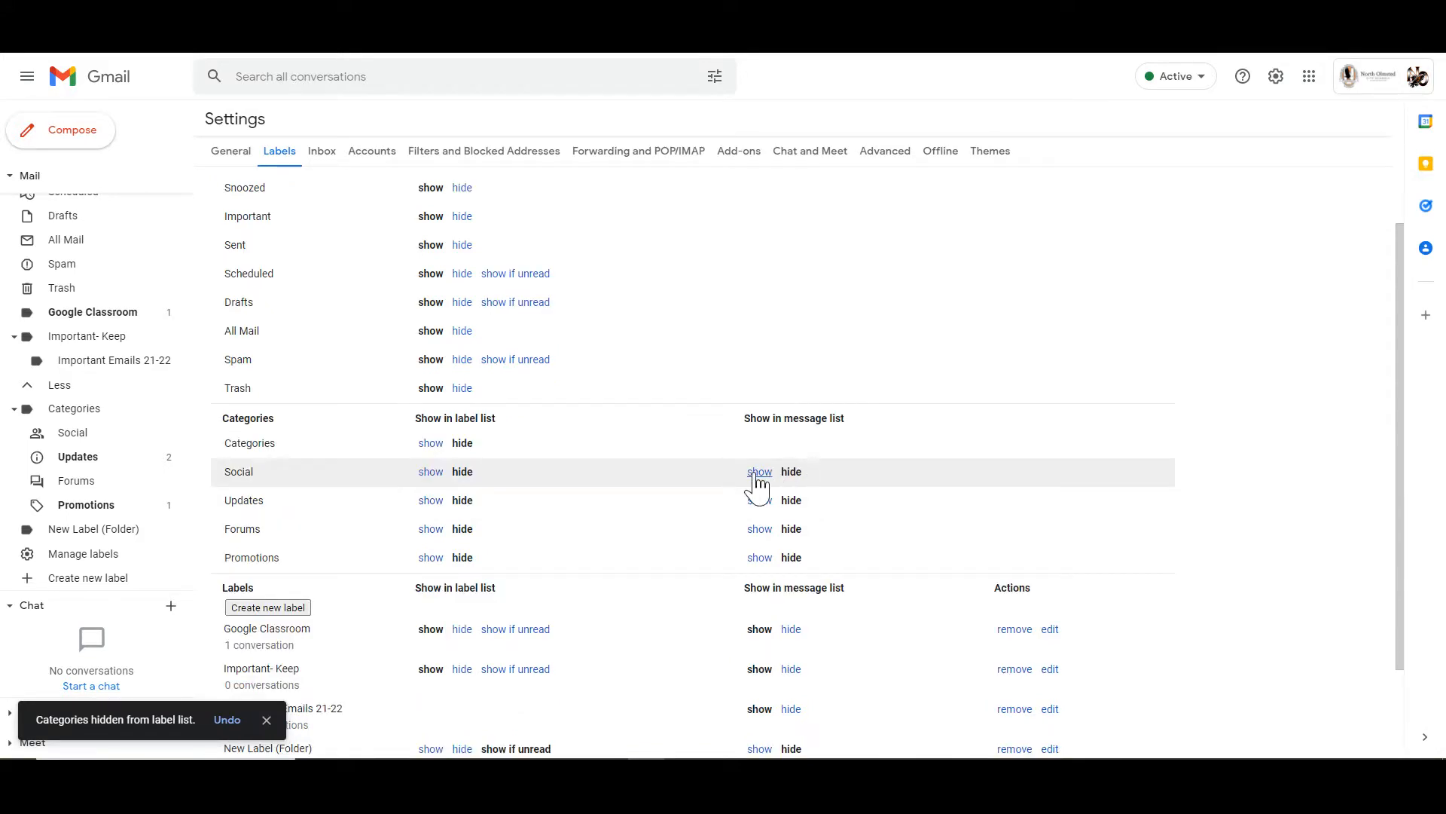
scroll(633, 556, "down", 2)
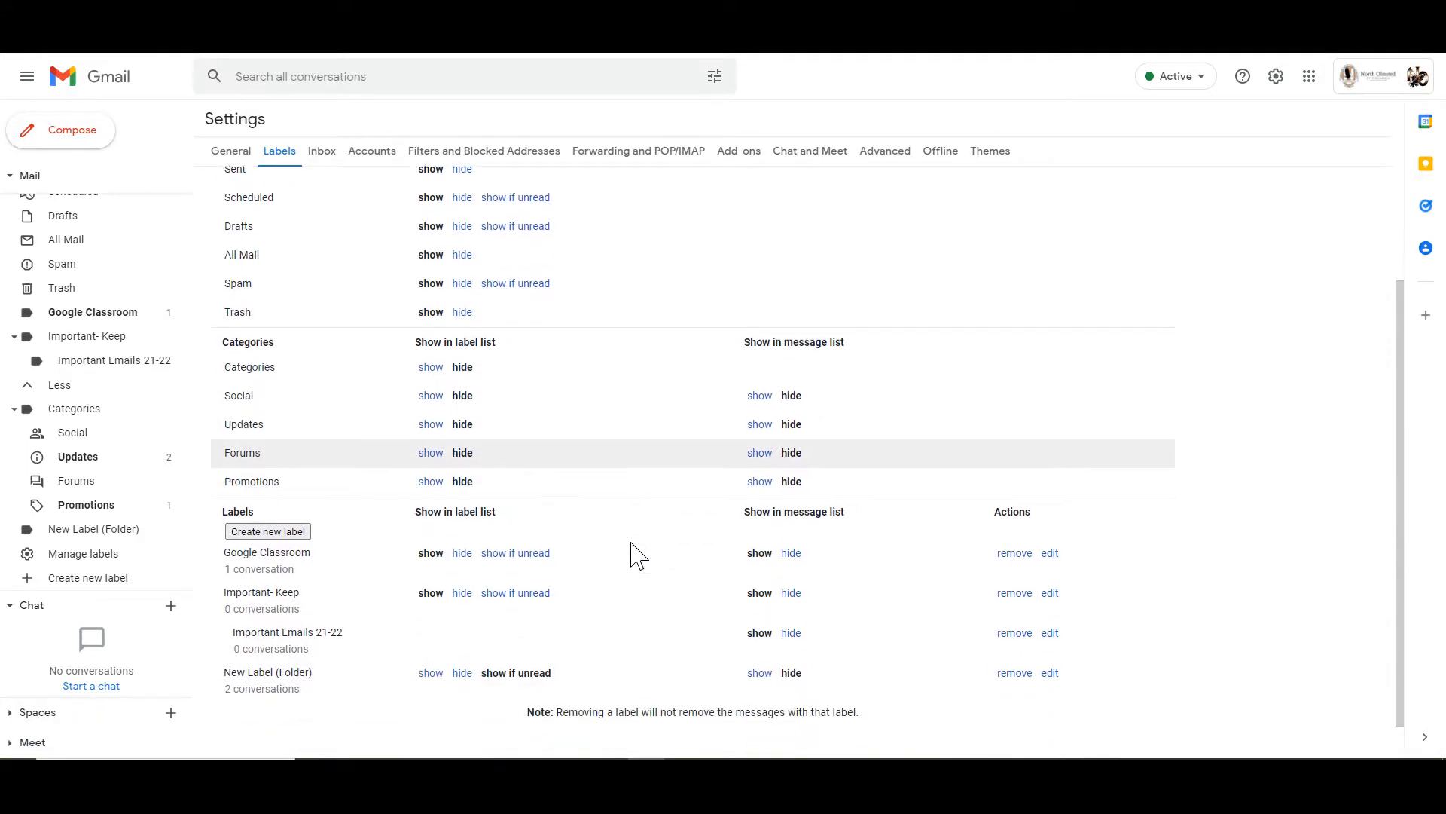